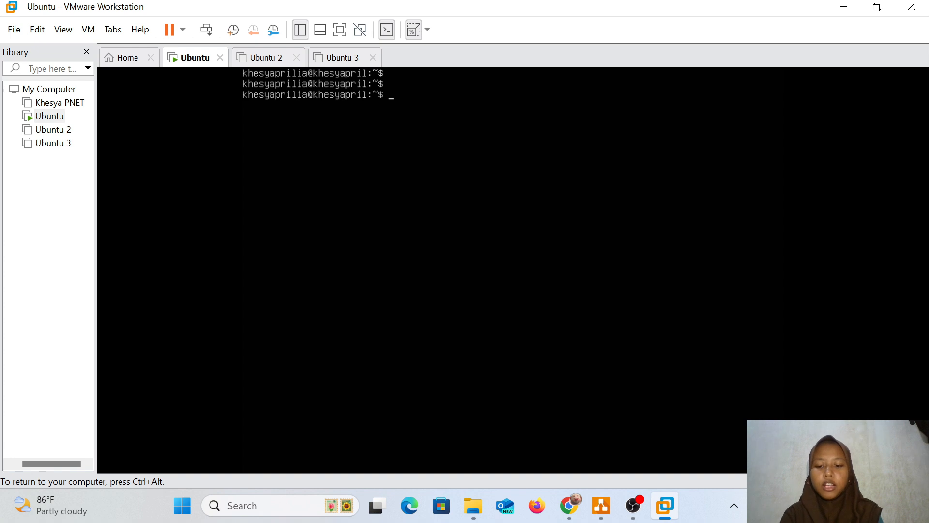
- List the network interfaces and IP addresses in the Ubuntu virtual machine's terminal with ip a
type("ip a")
key("Return")
key("ctrl+alt")
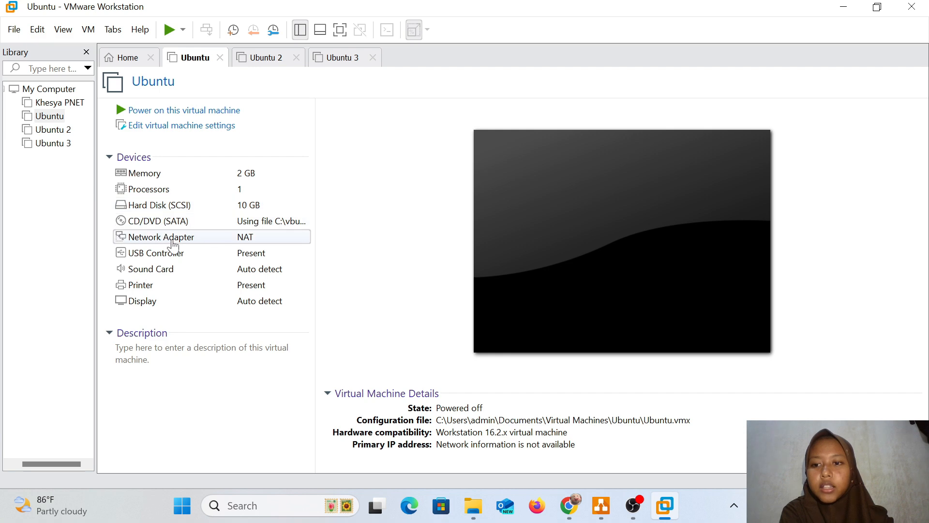
- Check the Network Adapter settings of the powered-off Ubuntu virtual machine without changing them
left_click(173, 244)
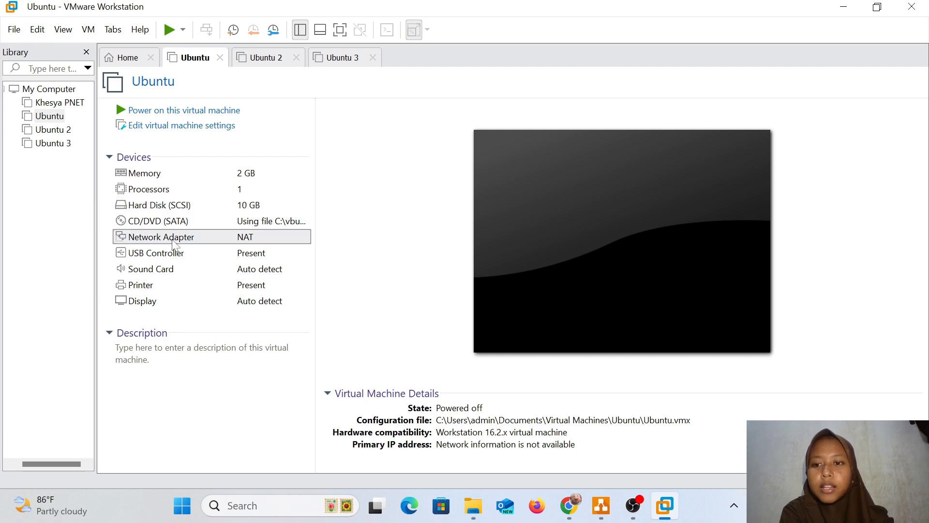
double_click(173, 245)
key("Escape")
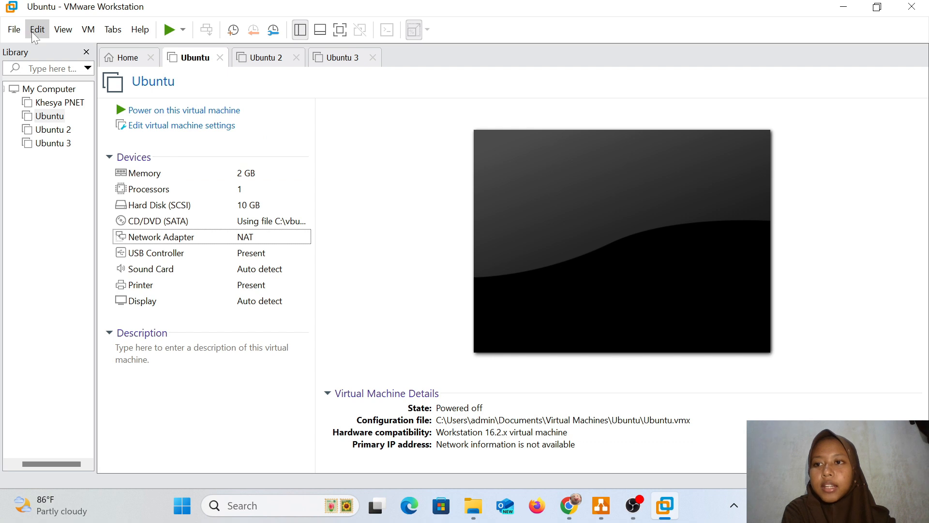
- Inspect the VMnet8 NAT network's configuration in the Virtual Network Editor
left_click(35, 38)
left_click(102, 111)
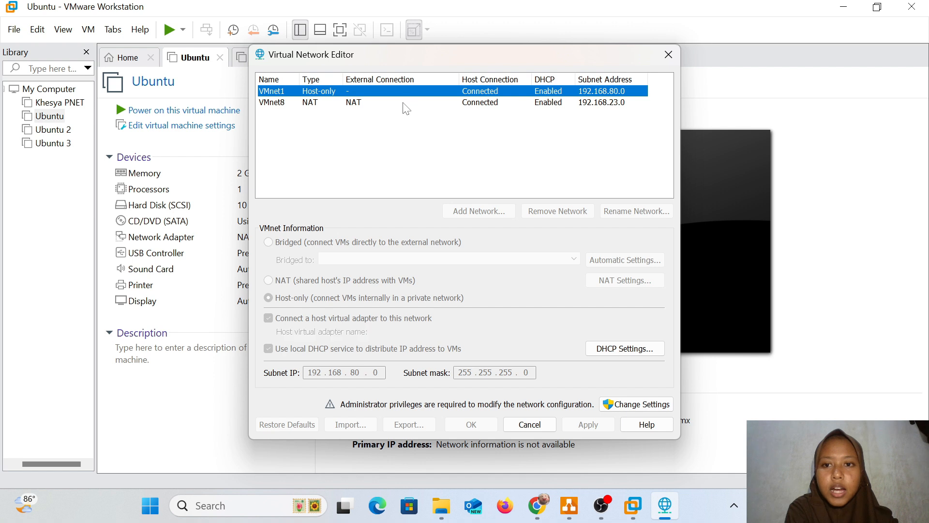
left_click(369, 103)
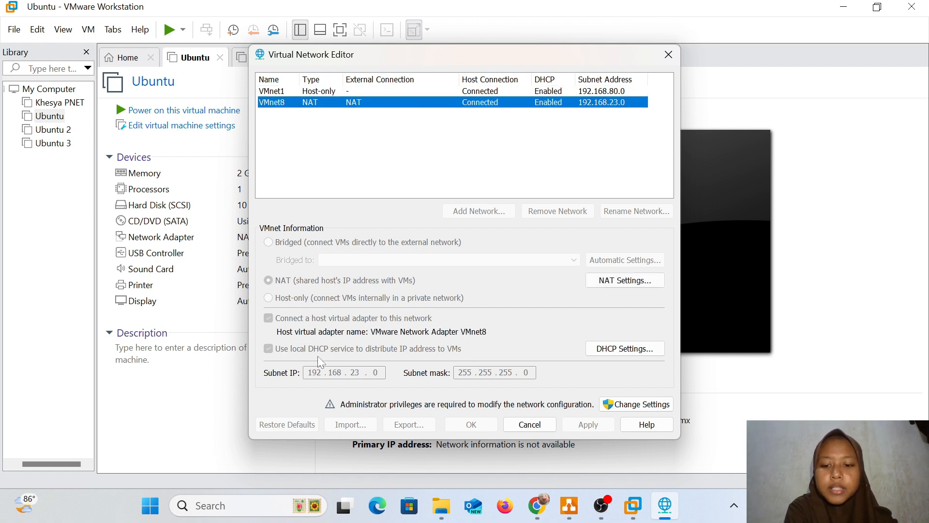
- View the connection details of the host's VMware Network Adapter VMnet8 in the Control Panel's Network Connections
left_click(234, 509)
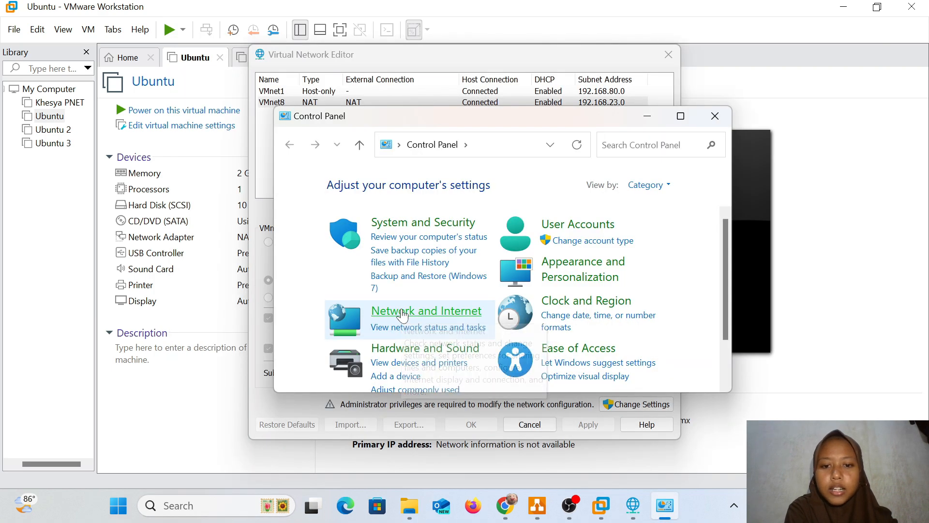
left_click(401, 312)
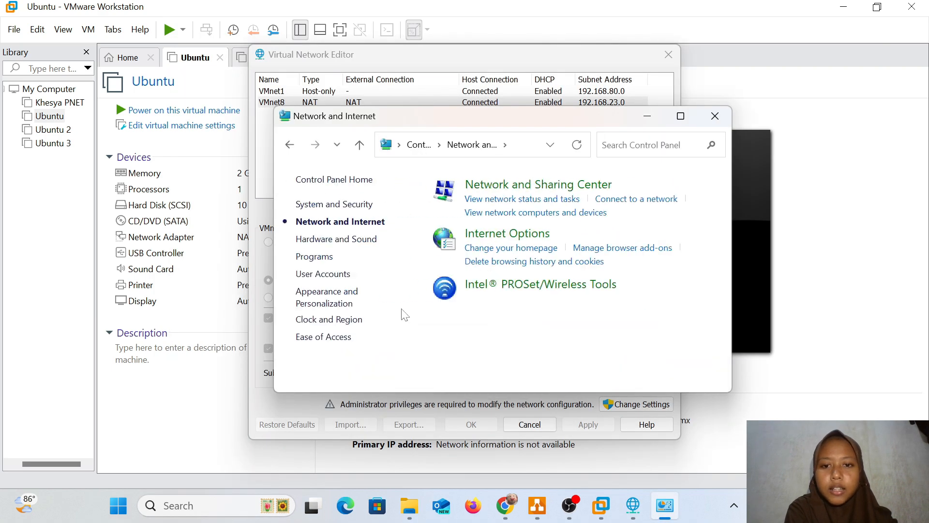
left_click(489, 185)
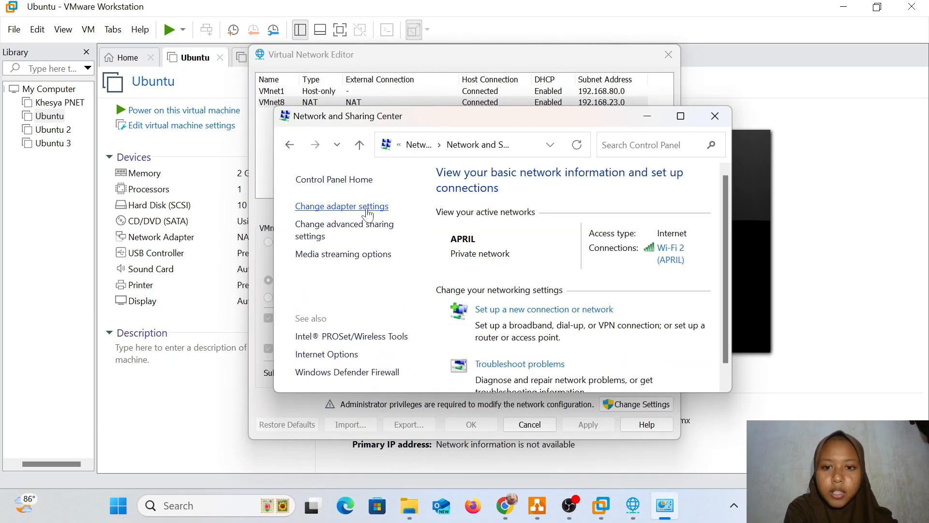
left_click(367, 207)
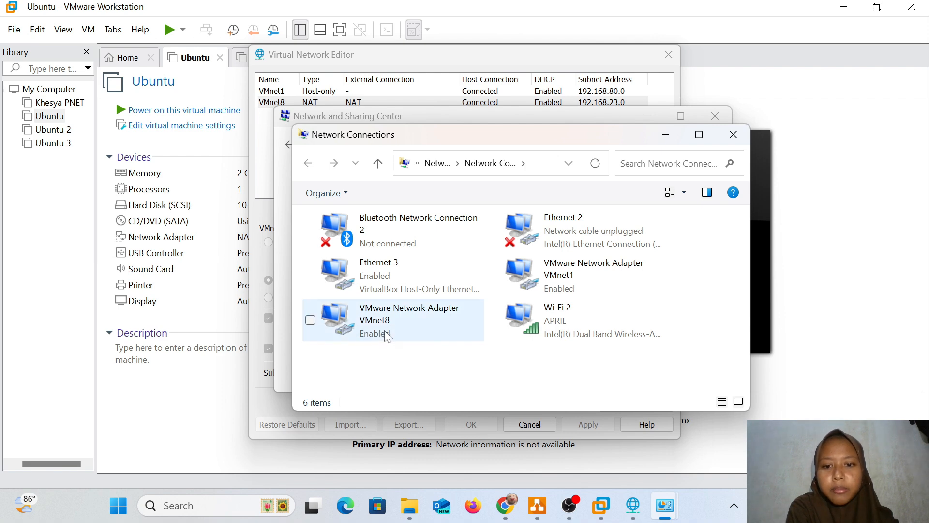
double_click(417, 334)
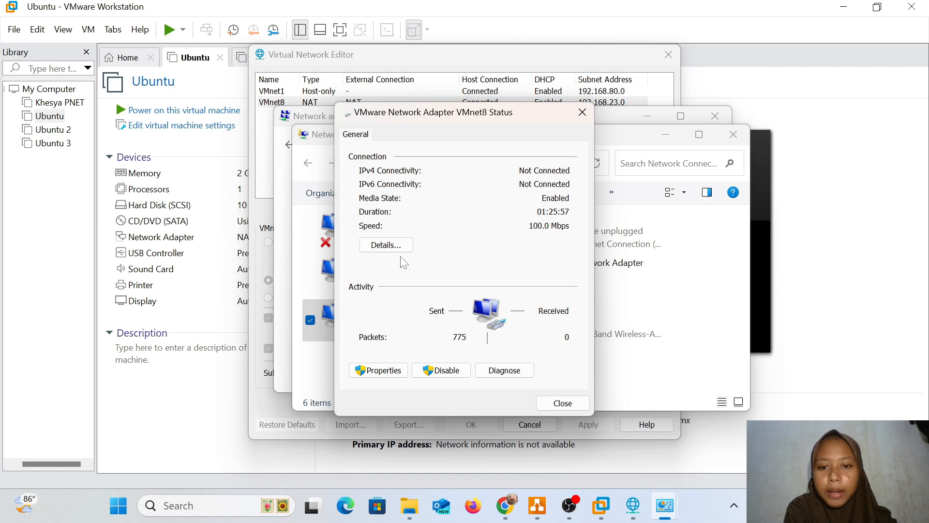
left_click(386, 246)
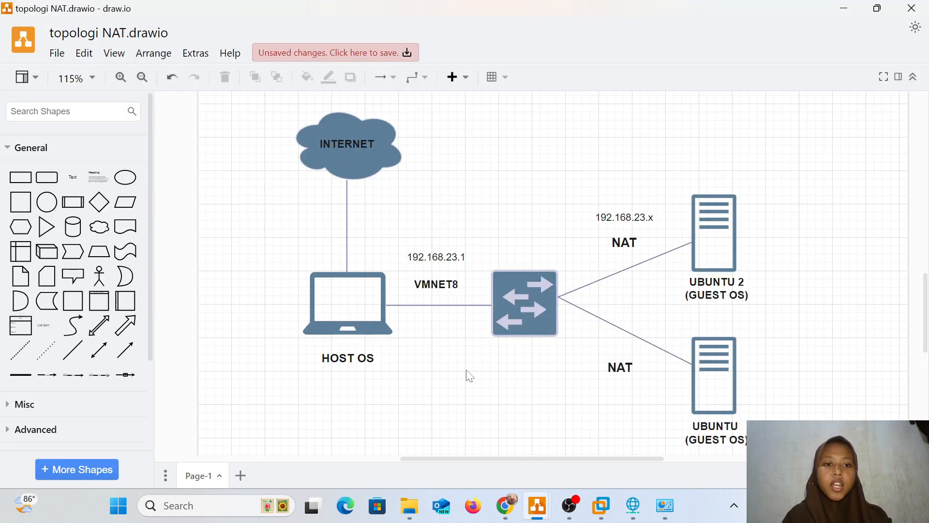
- Review the NAT link to Ubuntu 2 in the draw.io topology diagram, and switch back to VMware Workstation
left_click(648, 252)
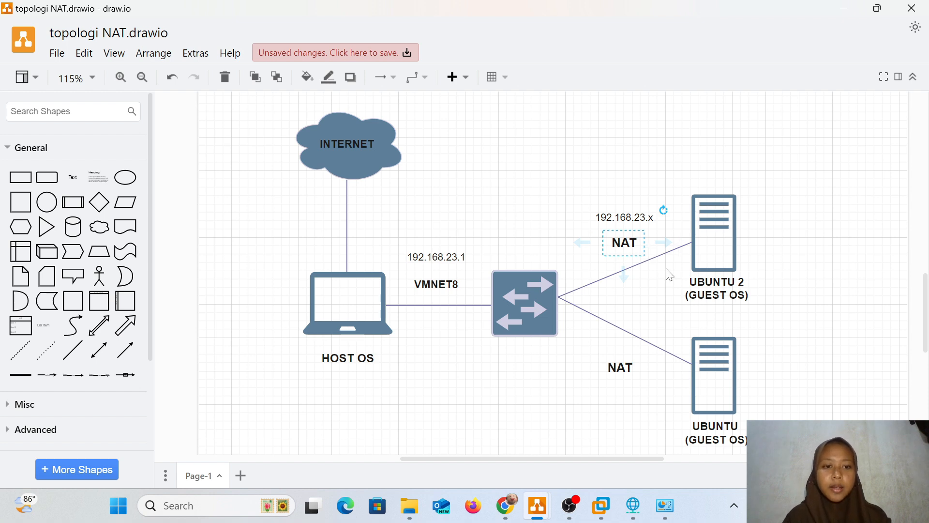
left_click(778, 211)
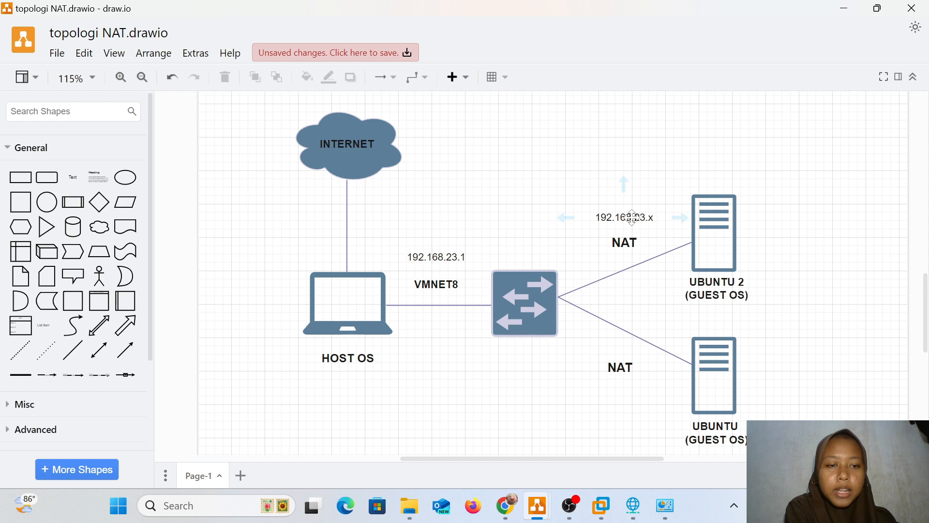
key("alt+Tab")
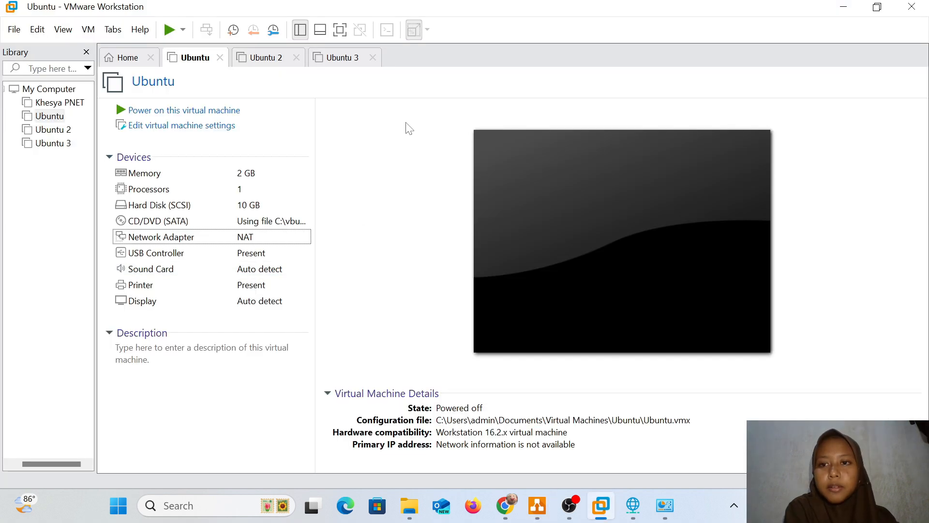
- Power on the Ubuntu virtual machine and, once logged in, clear its terminal
left_click(169, 111)
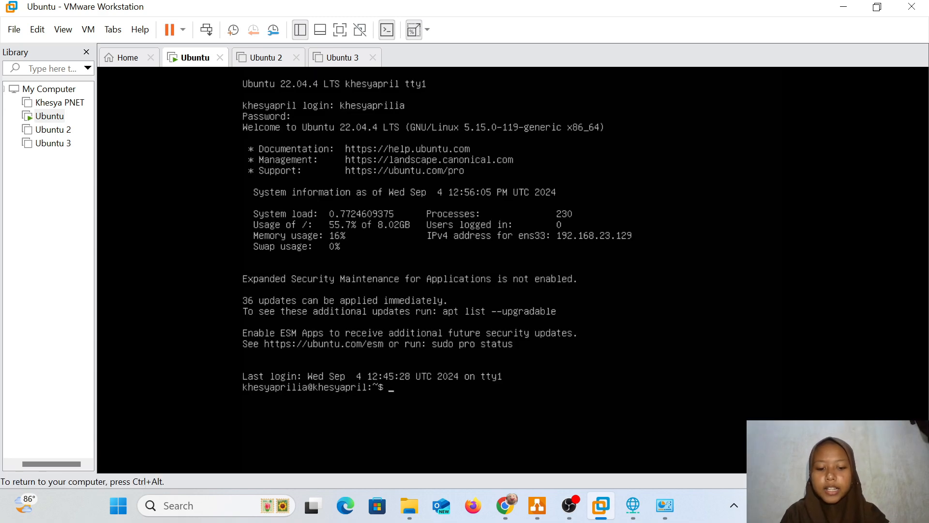
type("clear")
key("Return")
key("Return")
key("Return")
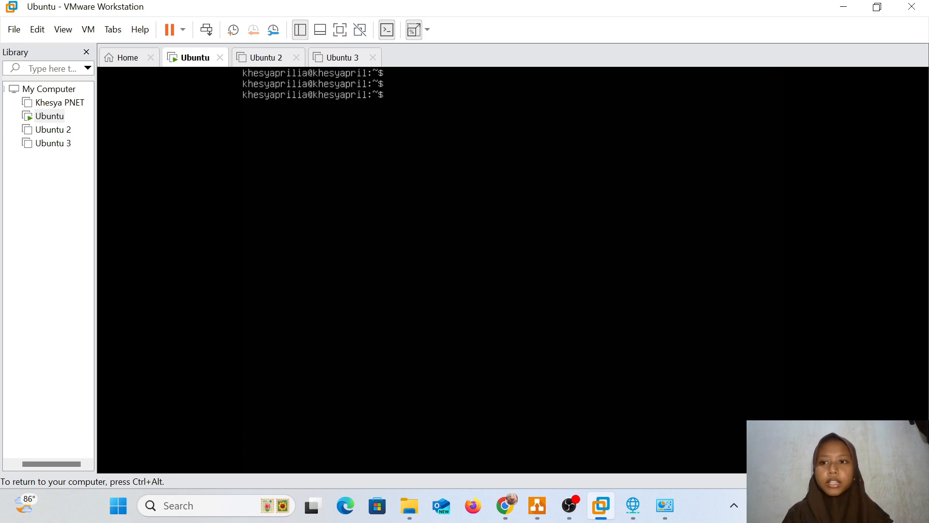
- Check the IP address of the restarted Ubuntu virtual machine with ip a
type("ip a")
key("Return")
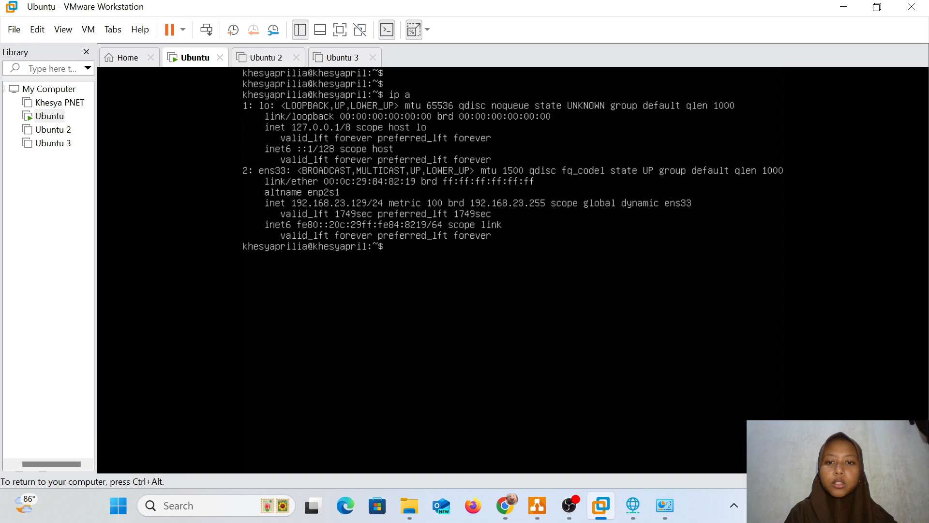
key("ctrl+alt")
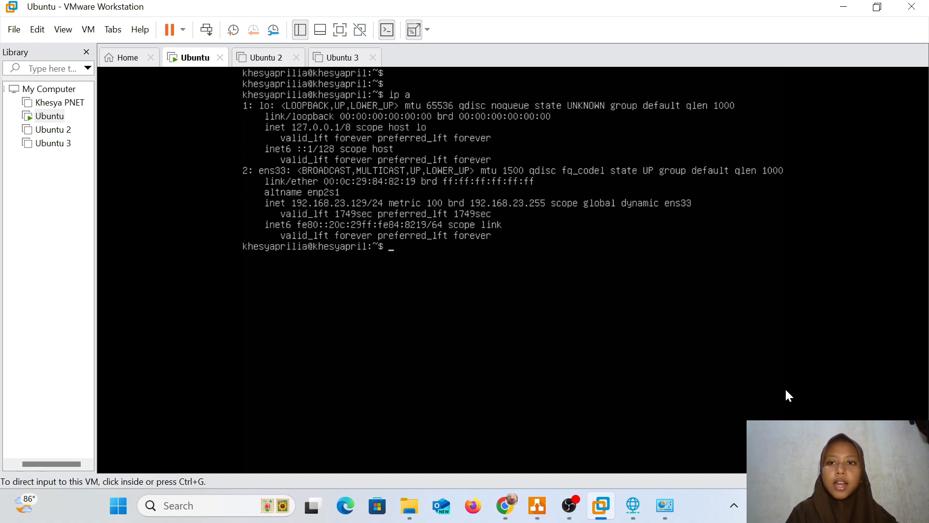
left_click(785, 387)
key("ctrl+alt")
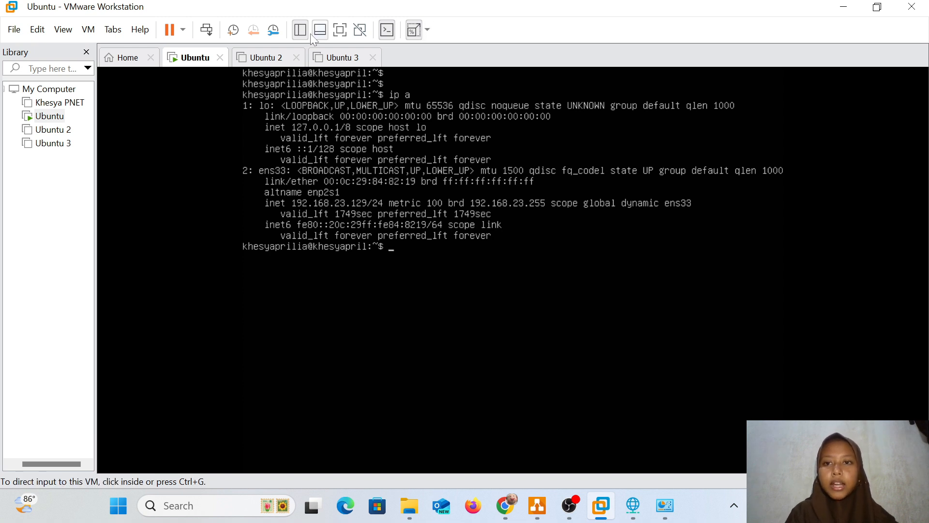
- Bring up the Ubuntu 2 virtual machine, log in, and check its IP address with ip a
left_click(280, 60)
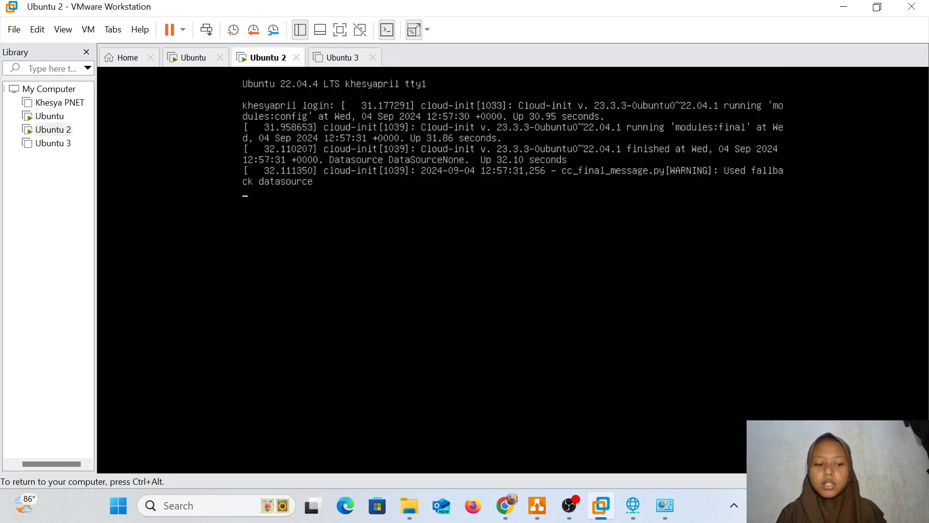
key("Return")
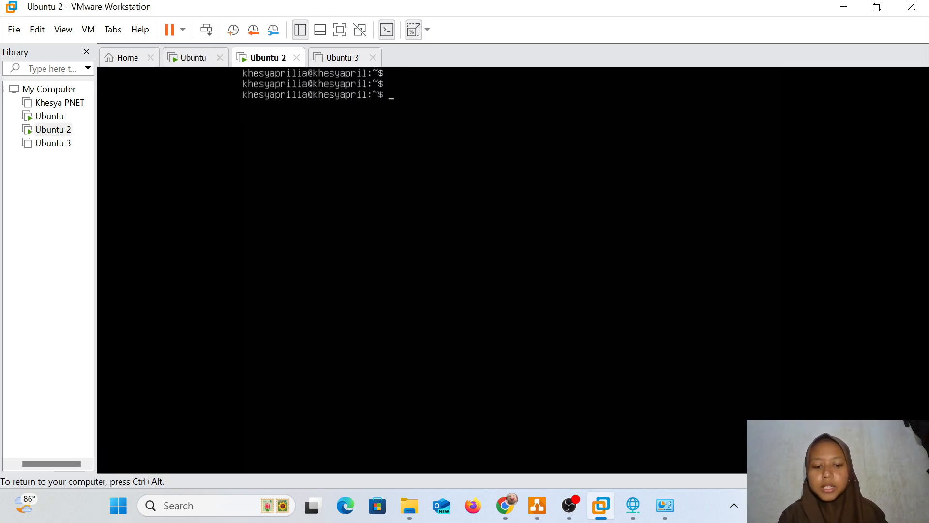
type("ip a")
key("Return")
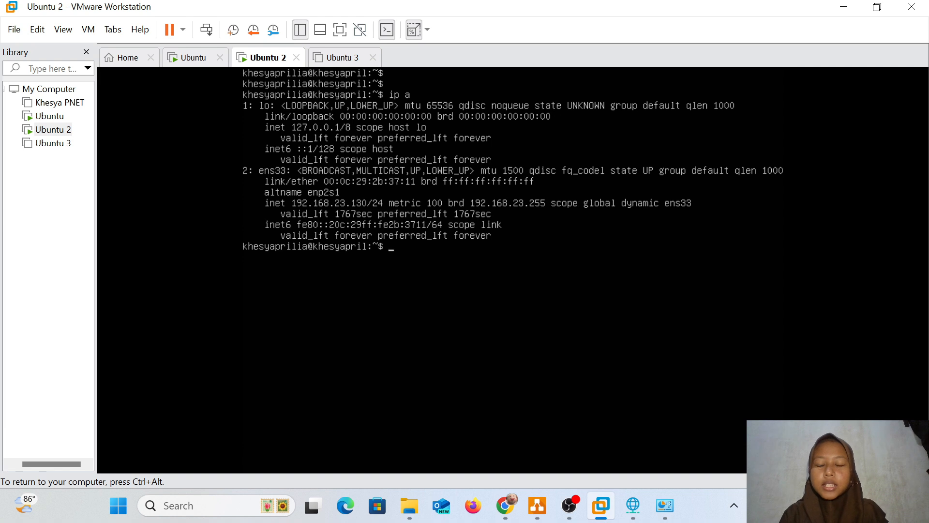
key("ctrl+alt")
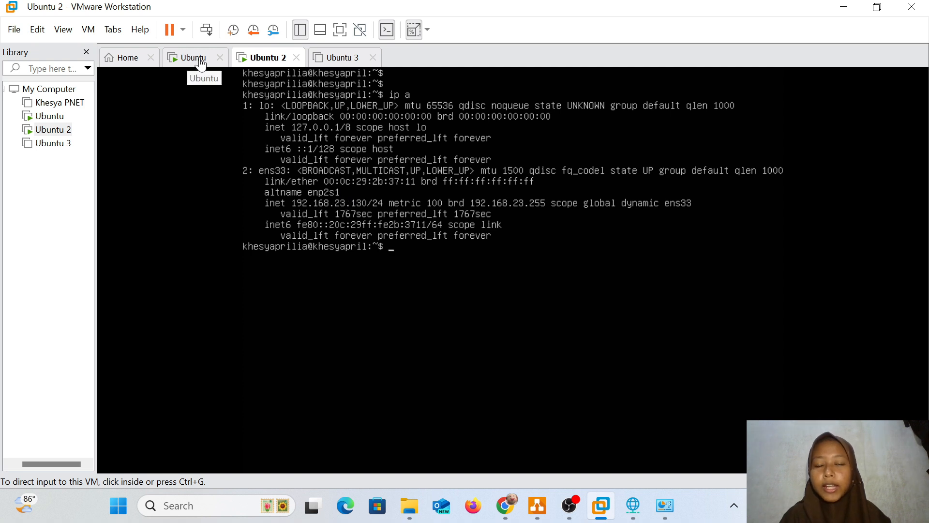
- Release the DHCP lease of ens33 in Ubuntu 2 with sudo dhclient -r ens33, authorizing it with the account password
left_click(439, 246)
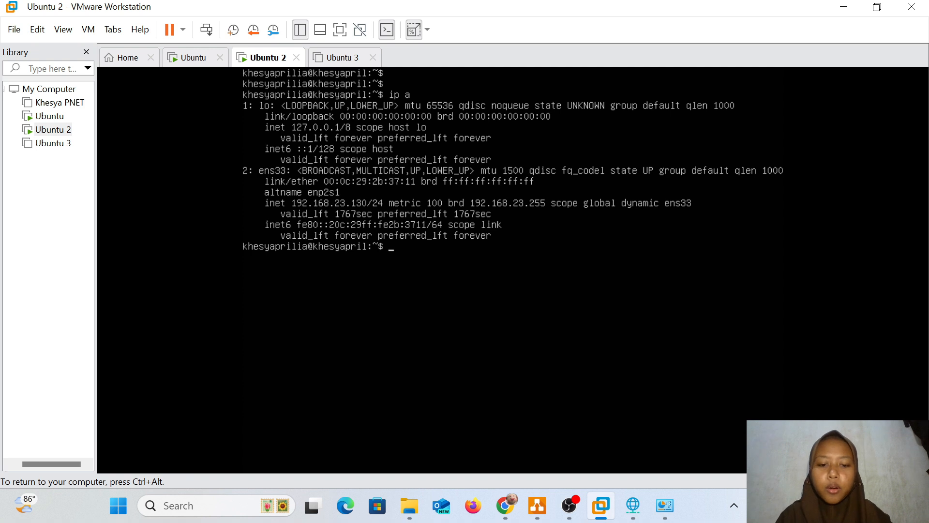
type("sudo ")
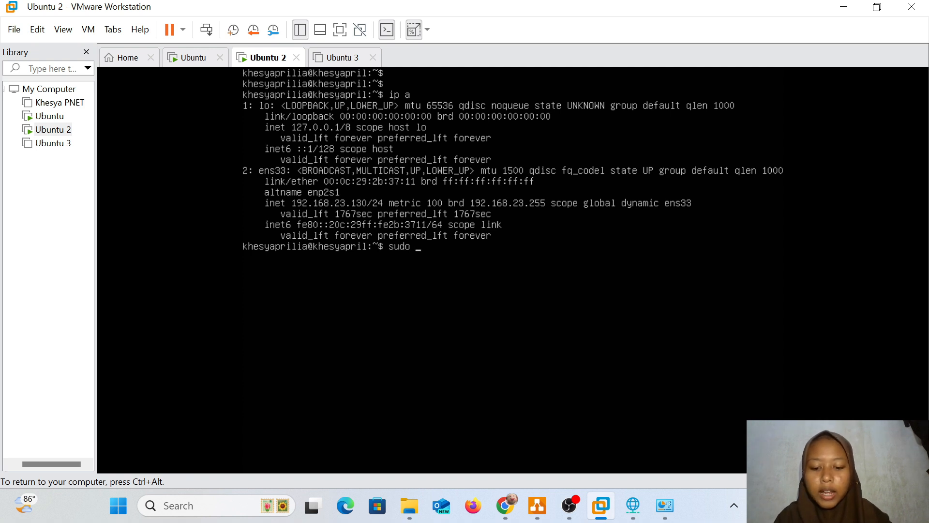
type("dhclient -r")
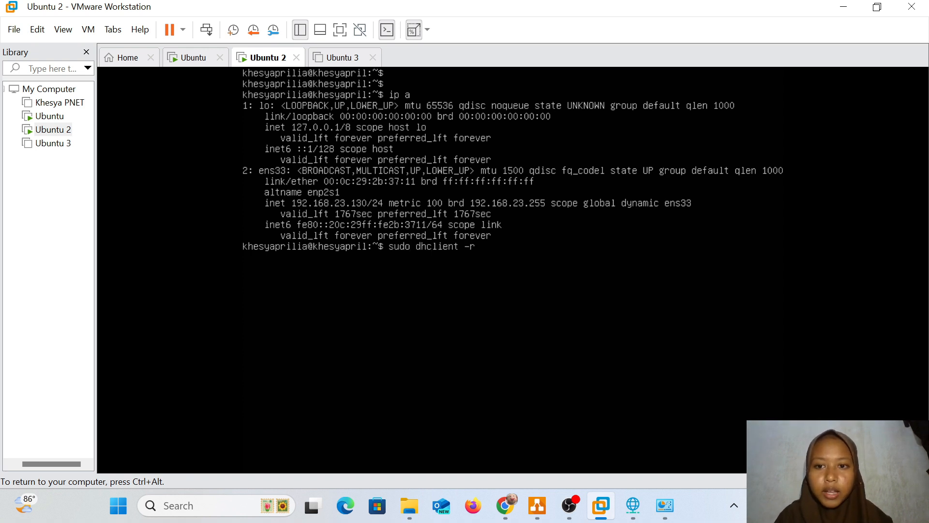
type(" ens33")
key("Return")
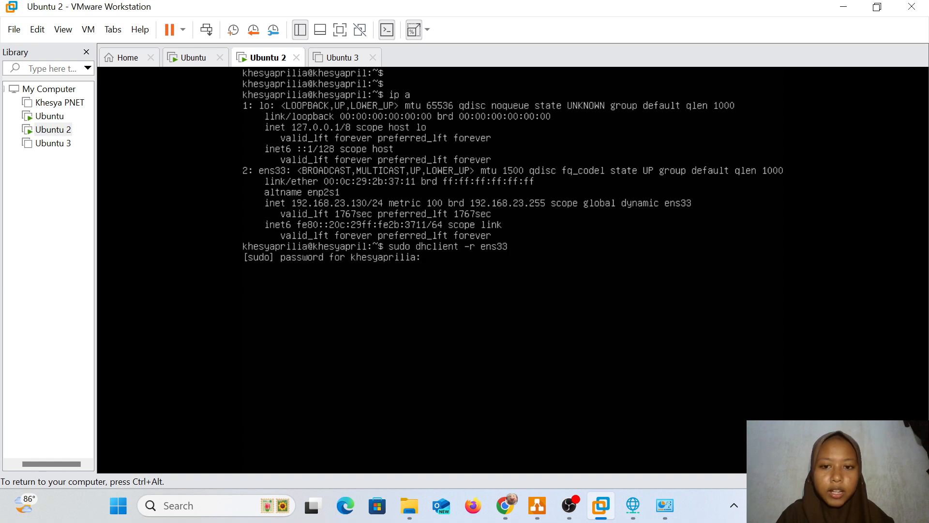
key("Return")
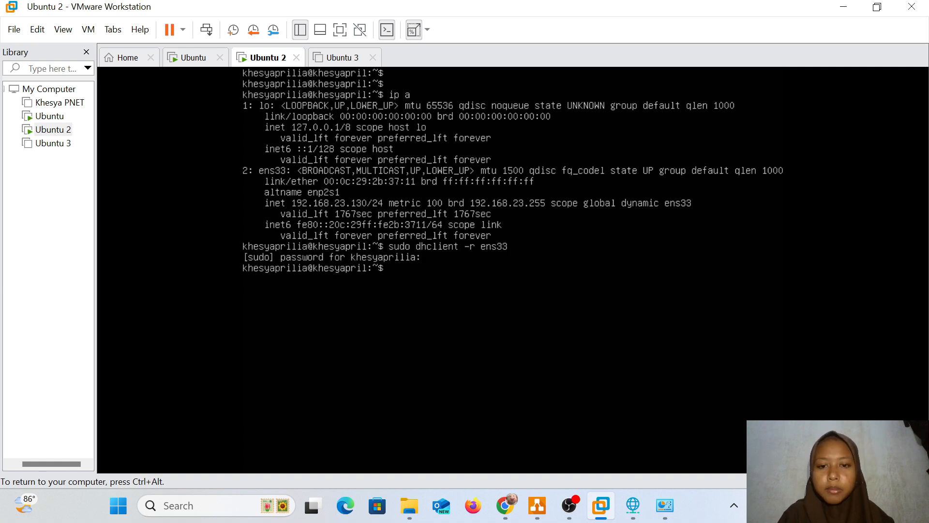
- Request a new address for ens33 with sudo dhclient ens33, and apply the network configuration with sudo netplan apply
type("sudo dhclient ens33")
key("Return")
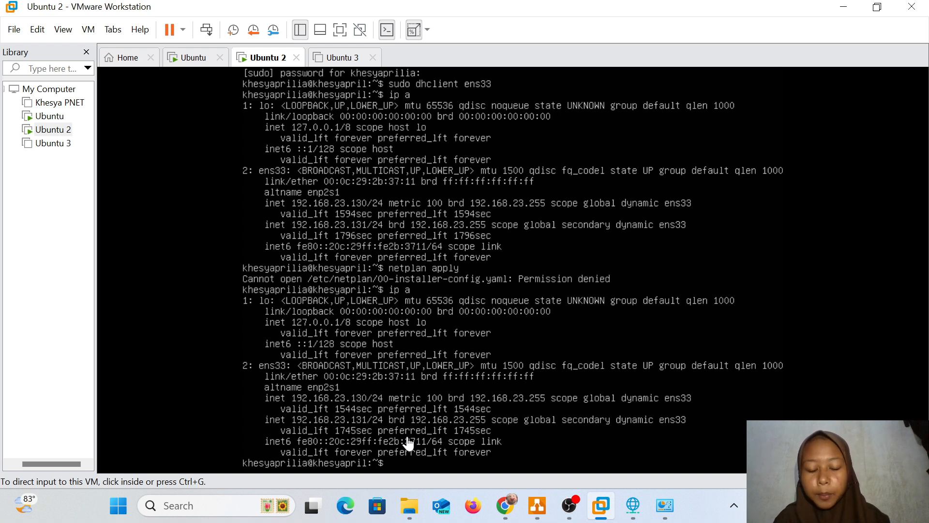
left_click(407, 443)
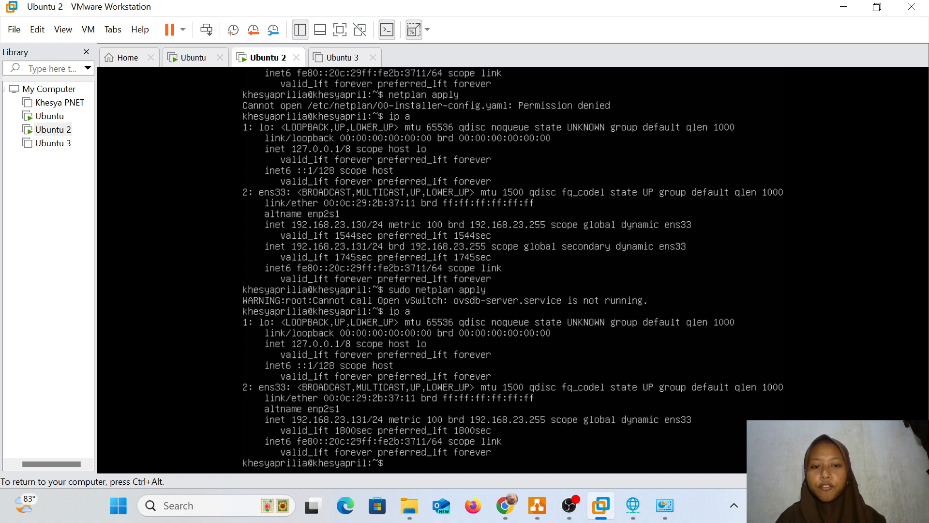
key("ctrl+alt")
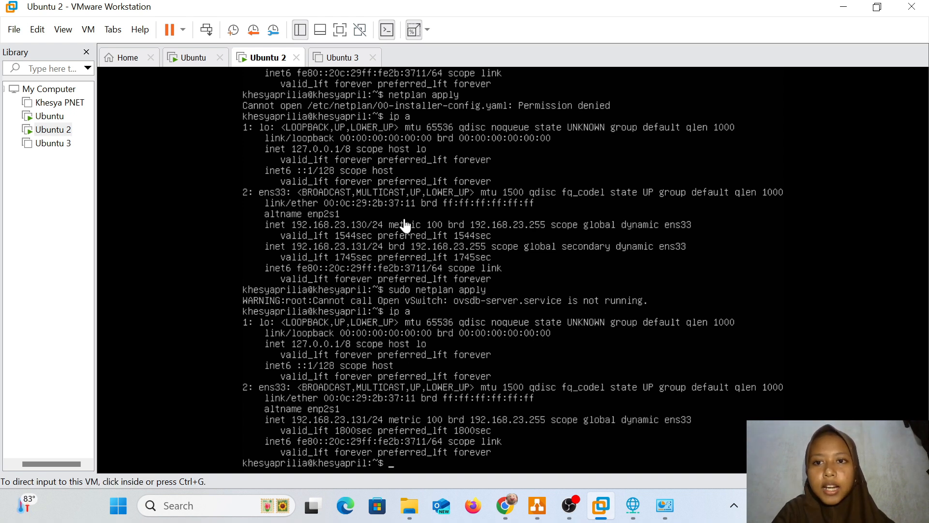
- Test internet connectivity from the first Ubuntu virtual machine by pinging google.com, and stop the ping after several replies
left_click(192, 66)
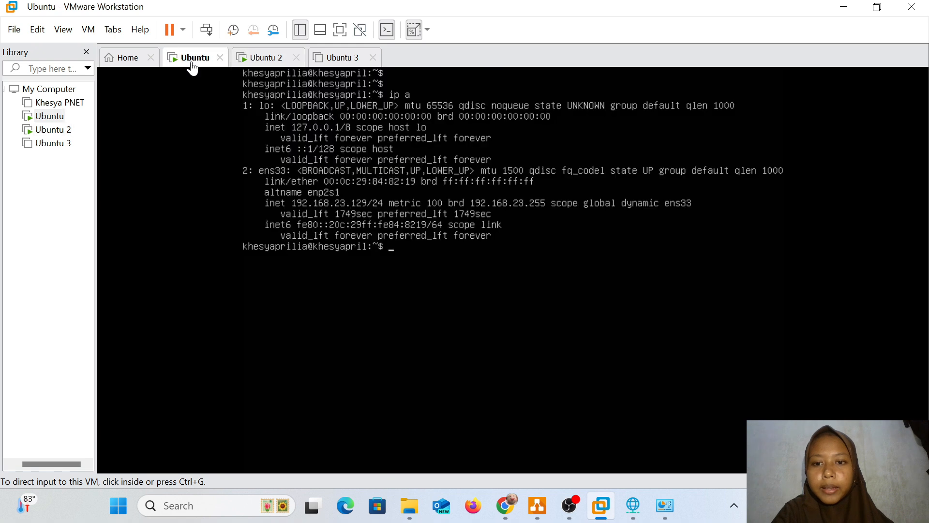
left_click(460, 264)
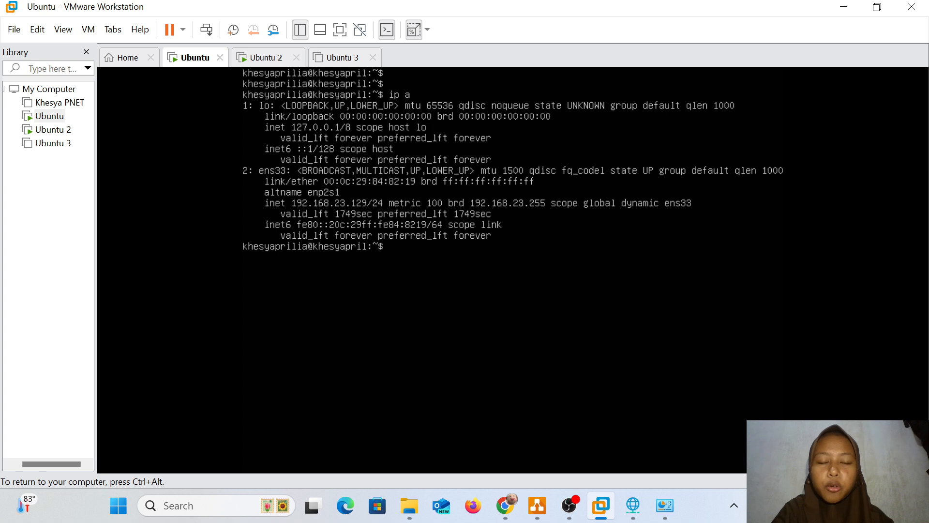
type("ping google.com")
key("Return")
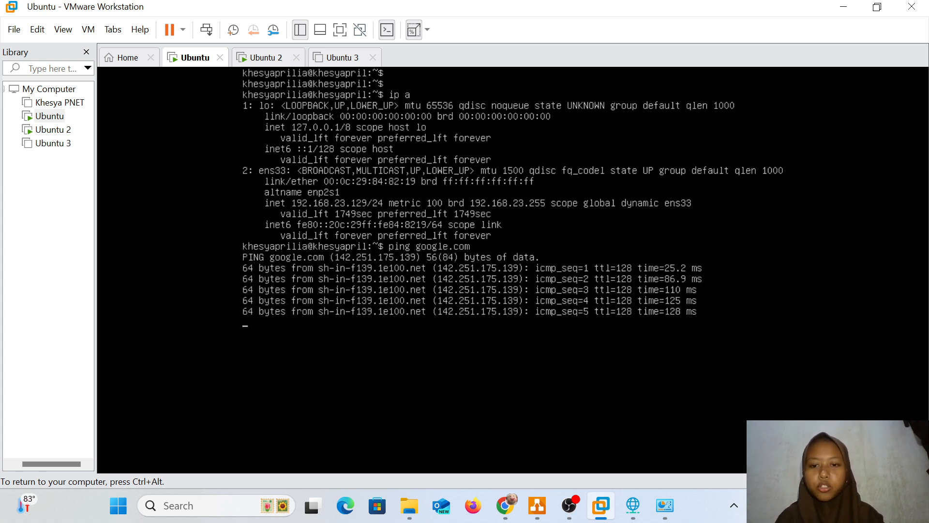
key("ctrl+c")
key("ctrl+alt")
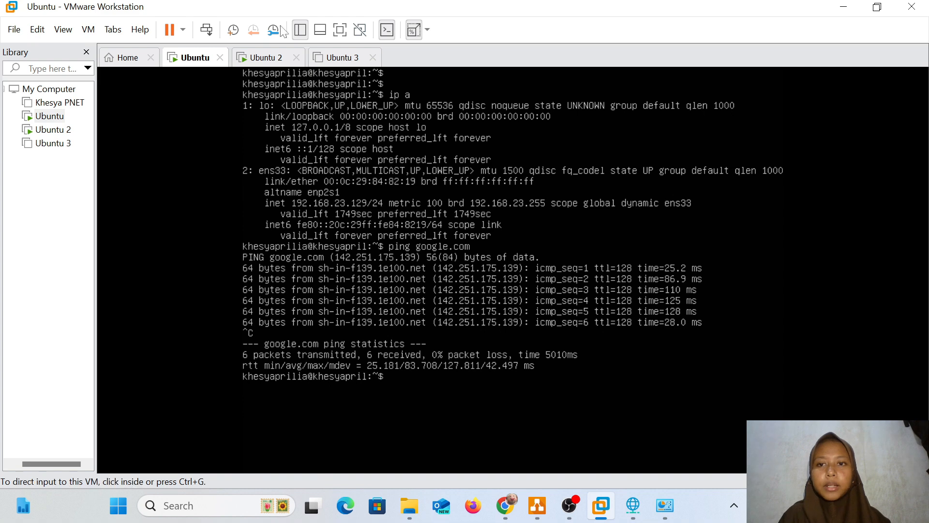
- Test internet connectivity from the Ubuntu 2 virtual machine by pinging google.com, and stop the ping after several replies
left_click(260, 56)
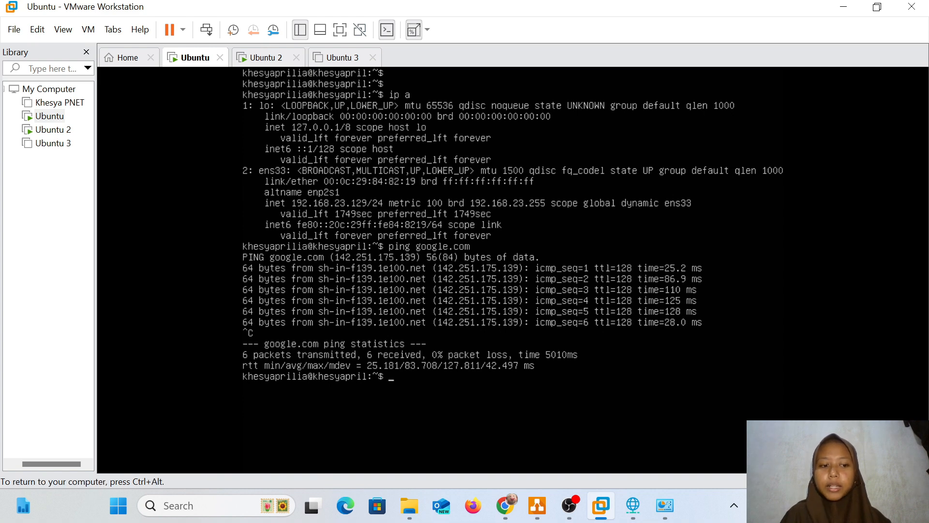
key("ctrl+alt")
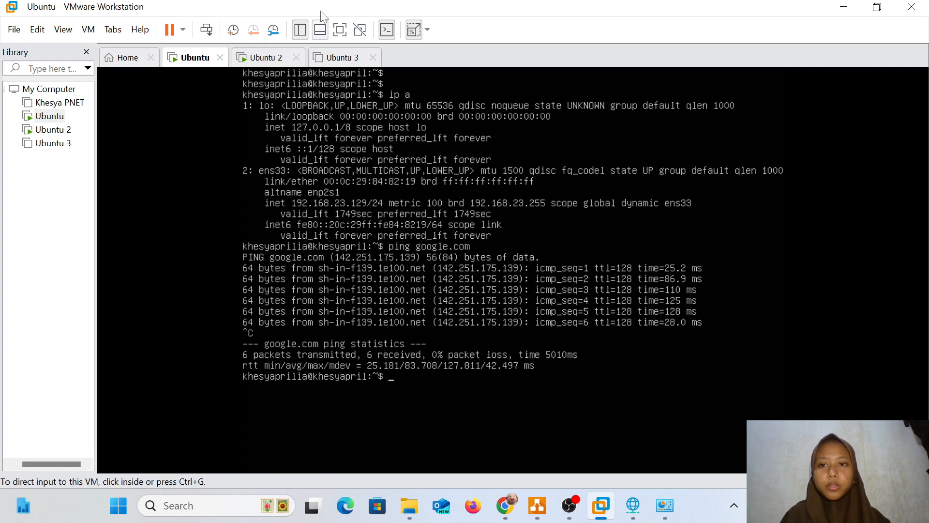
left_click(262, 57)
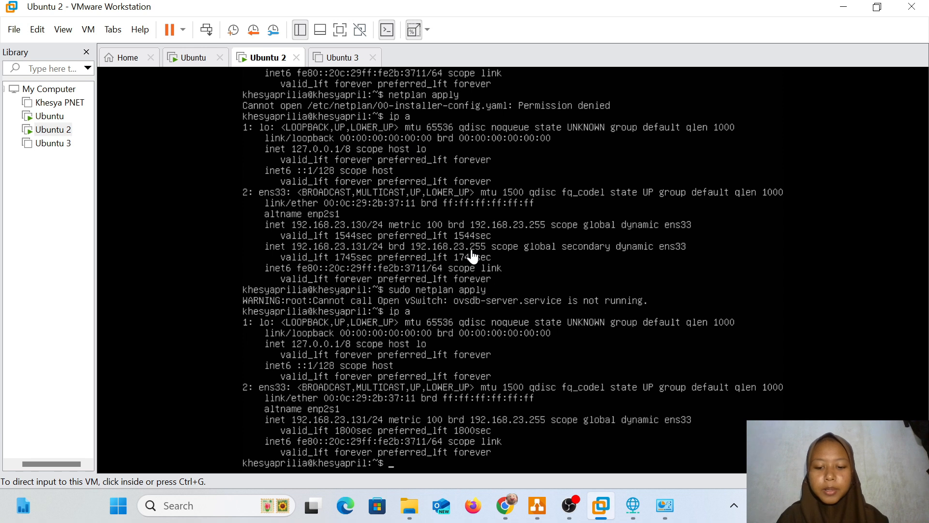
left_click(472, 256)
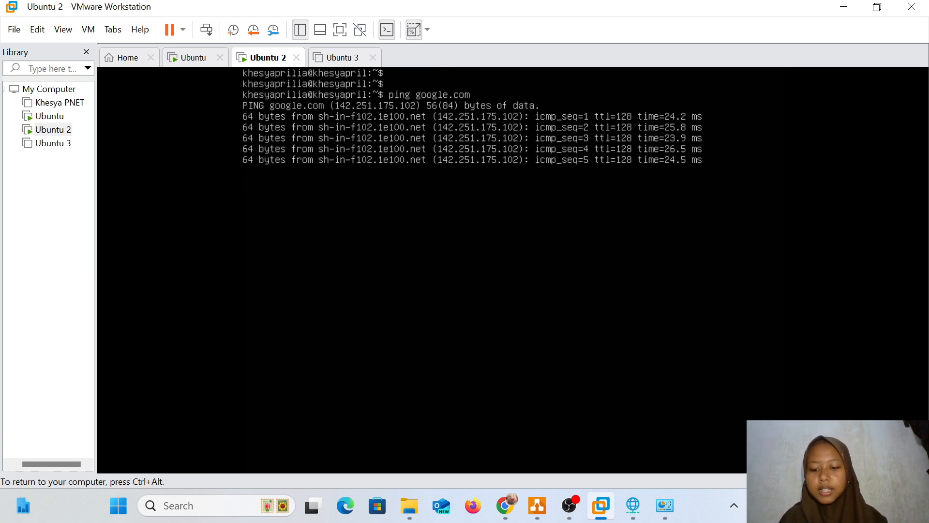
key("ctrl+c")
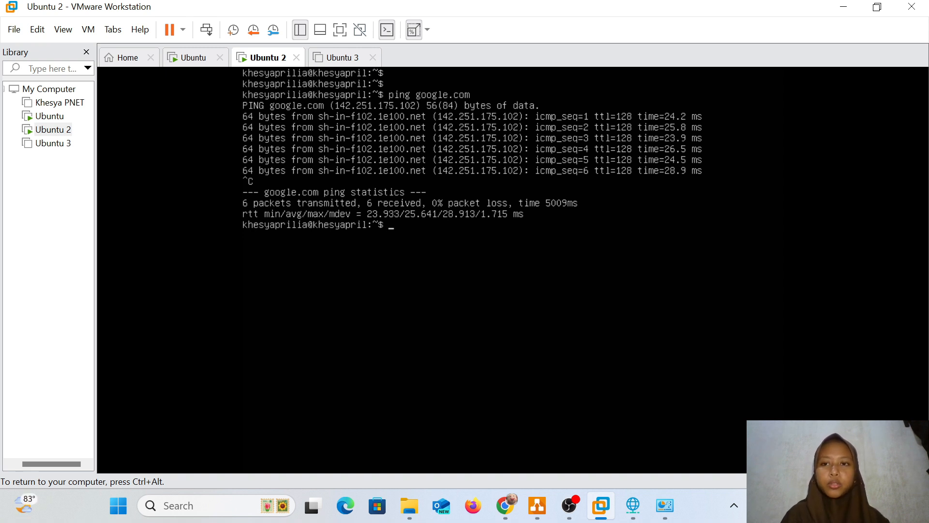
- Ping the first Ubuntu virtual machine at 192.168.23.129 from Ubuntu 2, stop after several replies, and release the guest console
type("ping 192.168.23.129")
key("Return")
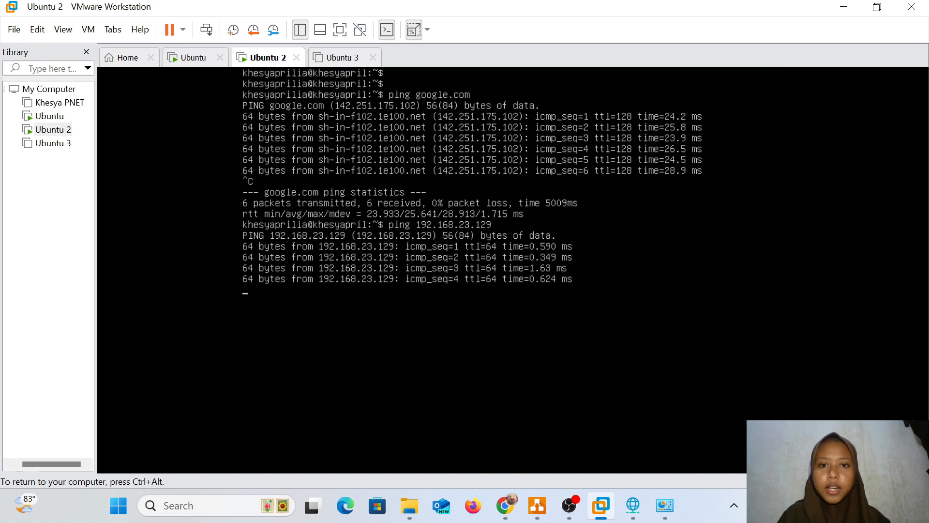
key("ctrl+c")
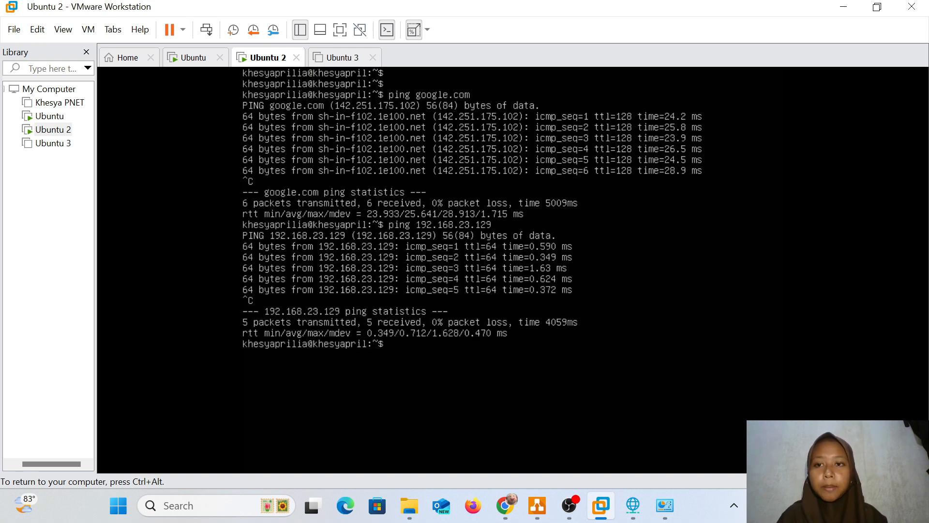
key("ctrl+alt")
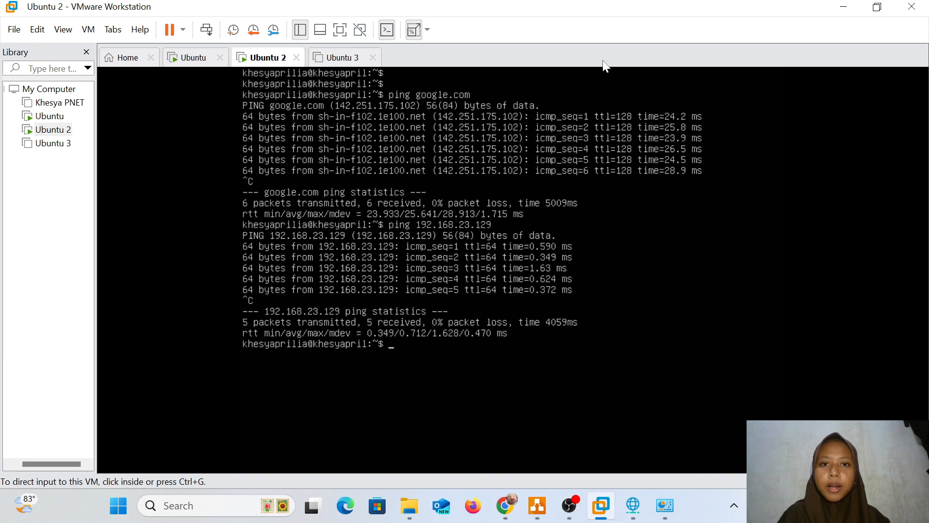
- From the first Ubuntu virtual machine, ping Ubuntu 2 at 192.168.23.131, stop it, and ping the host at 192.168.23.1
left_click(190, 60)
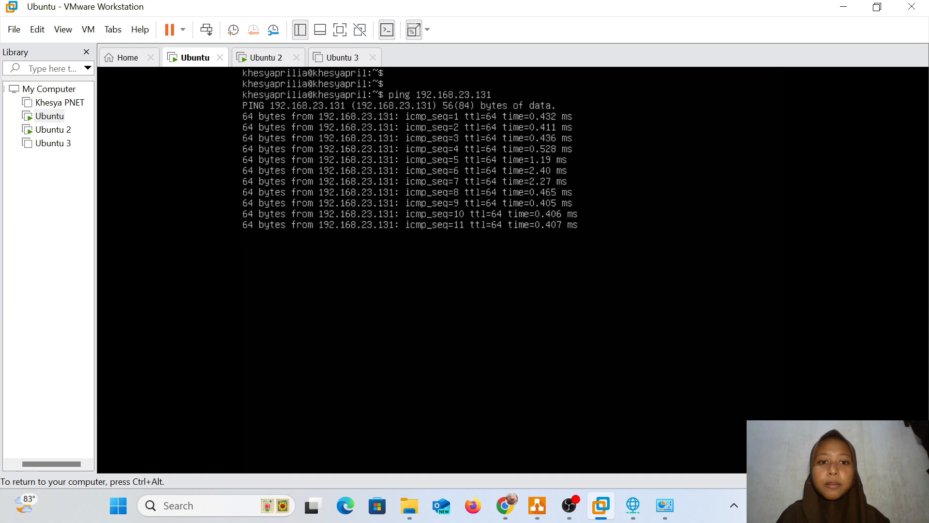
key("ctrl+c")
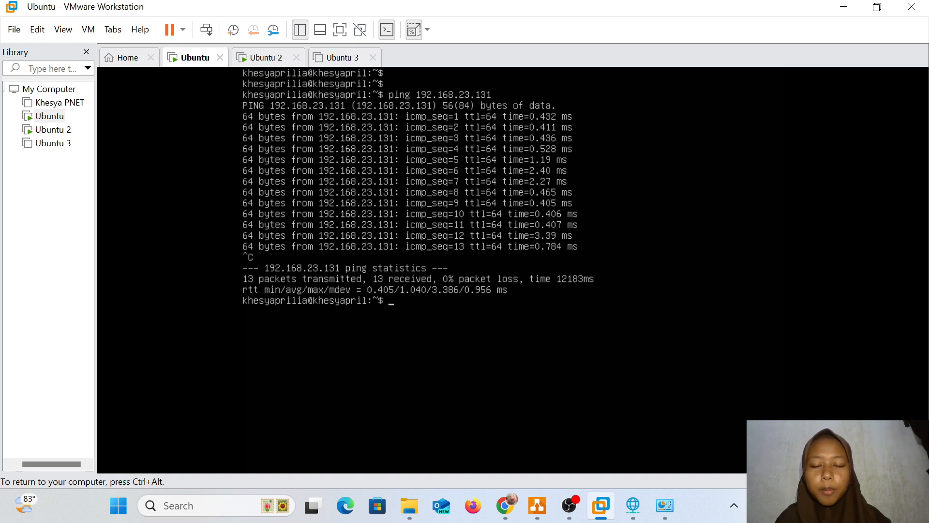
type("ping 192.168.23.1")
key("Return")
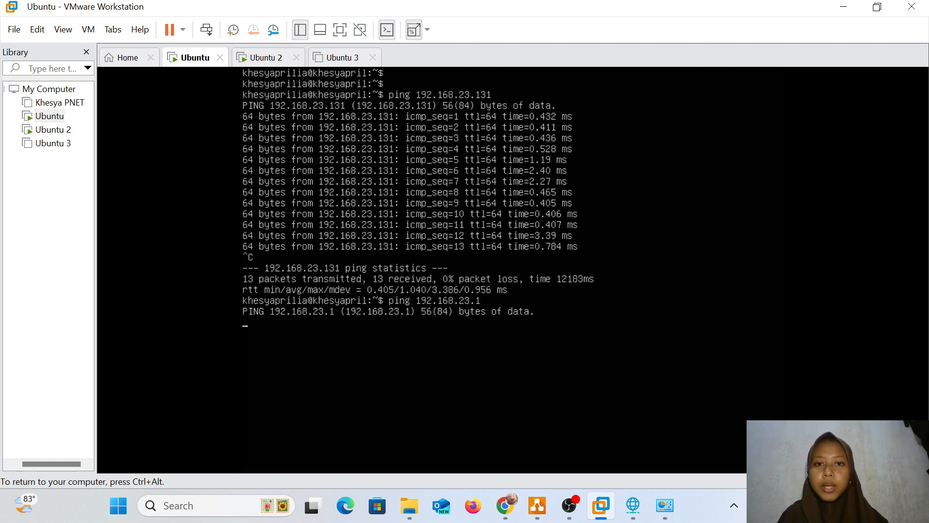
- Switch to the Windows Command Prompt on the host and ping the first Ubuntu virtual machine at 192.168.23.129
key("ctrl+alt")
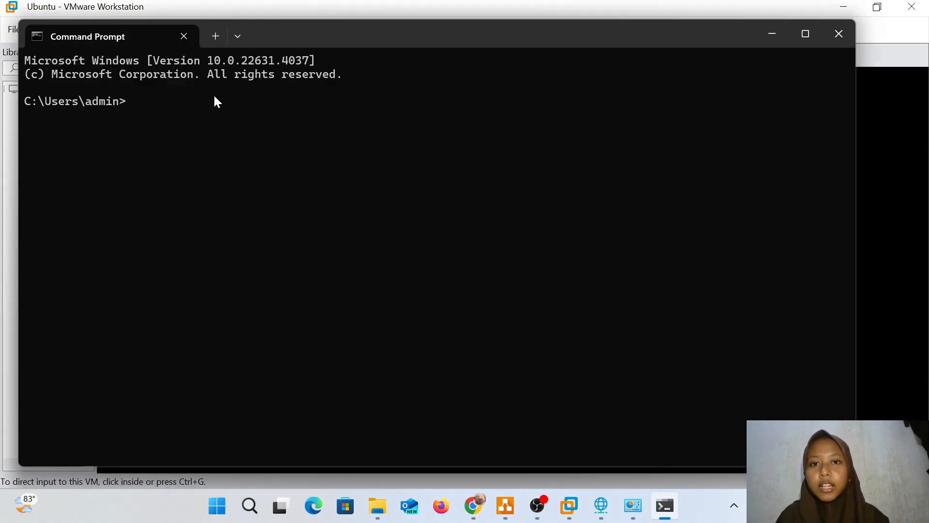
type("ping 192.168.23.129")
key("Return")
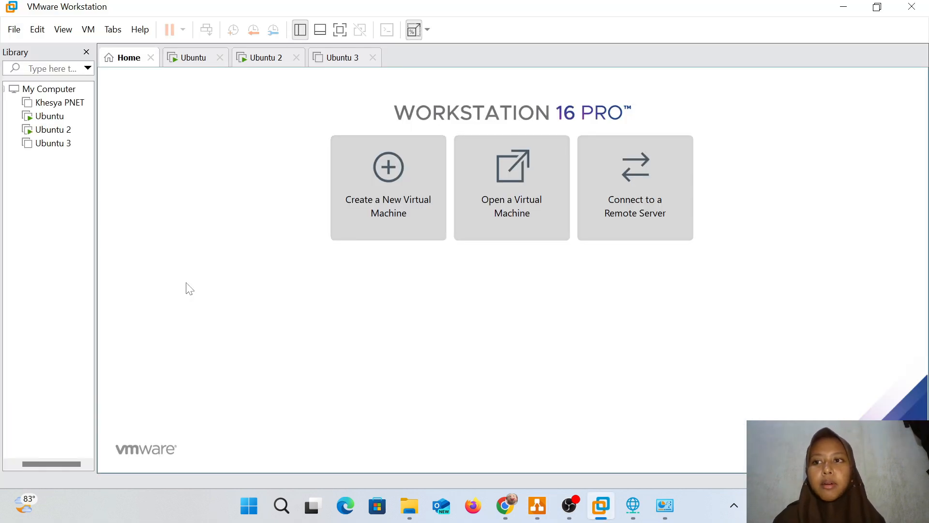
- With administrator rights in the Virtual Network Editor, bridge VMnet0 to the Intel(R) Dual Band Wireless-AC 8265 adapter and save the configuration
left_click(41, 121)
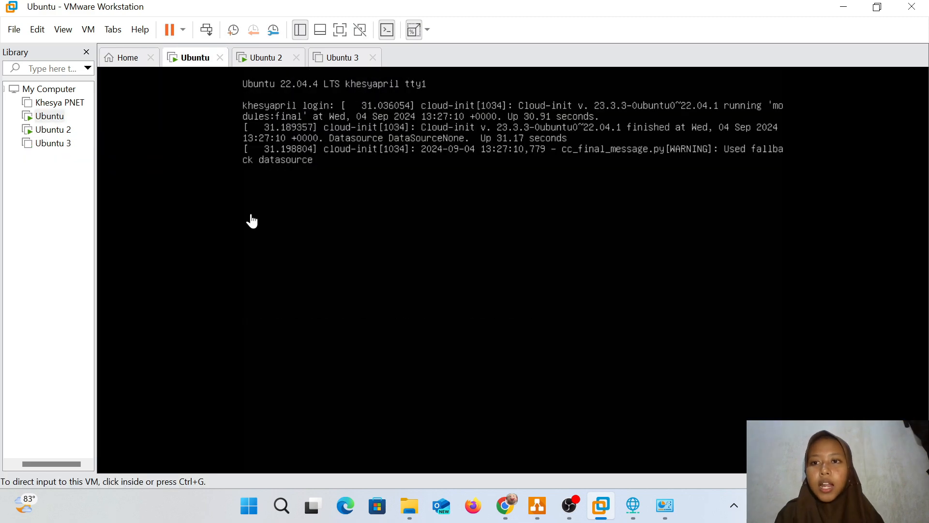
left_click(31, 32)
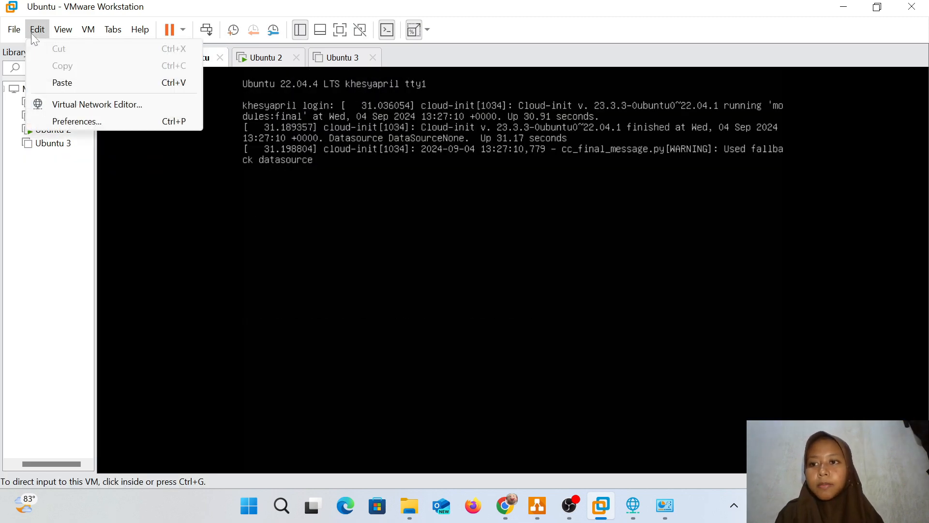
left_click(102, 108)
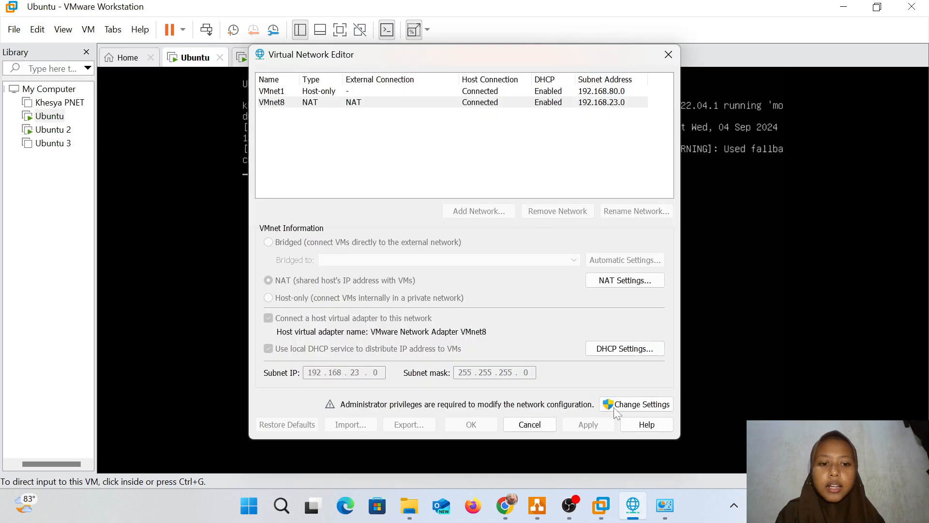
left_click(636, 404)
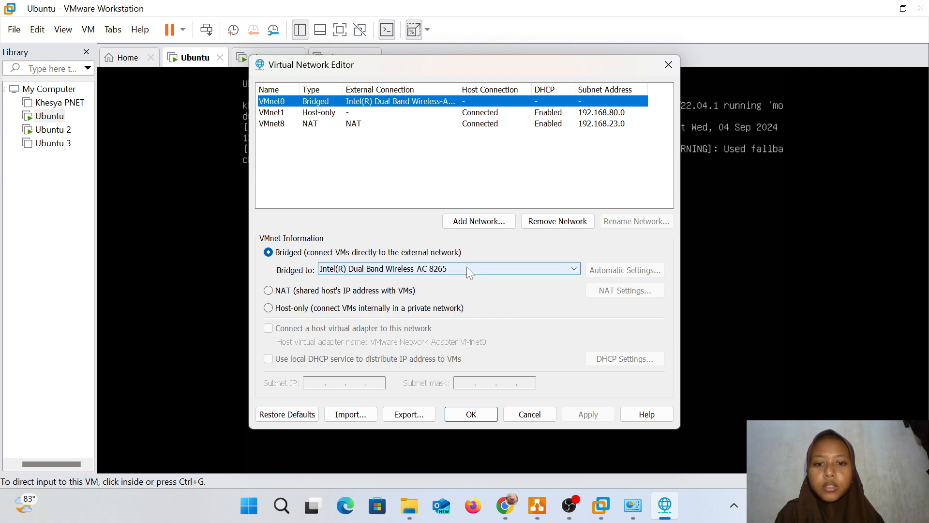
left_click(548, 265)
left_click(382, 317)
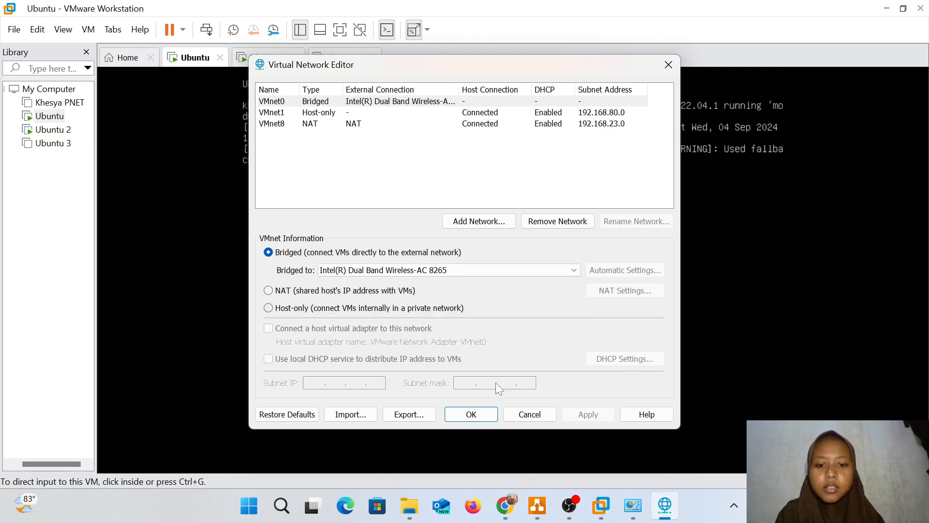
left_click(470, 414)
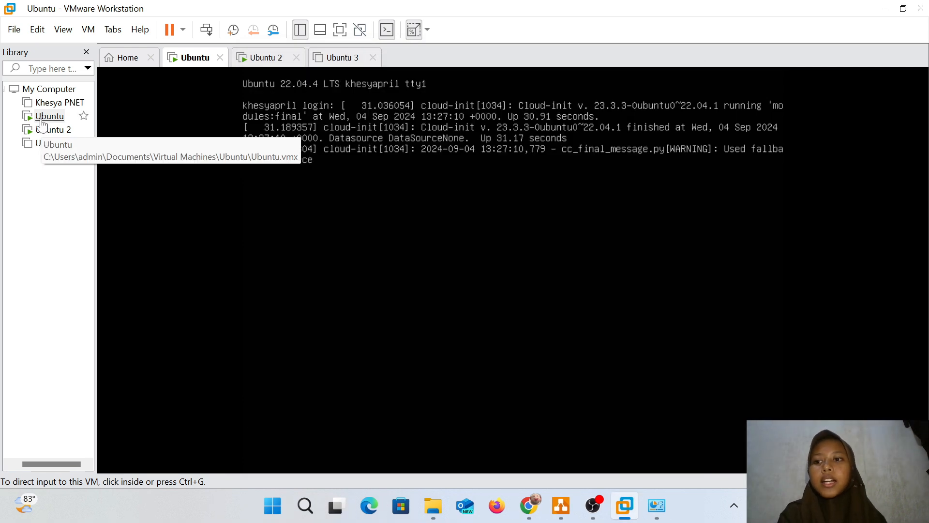
- Set the network adapter of the first Ubuntu virtual machine to Bridged and save its settings
left_click(42, 119)
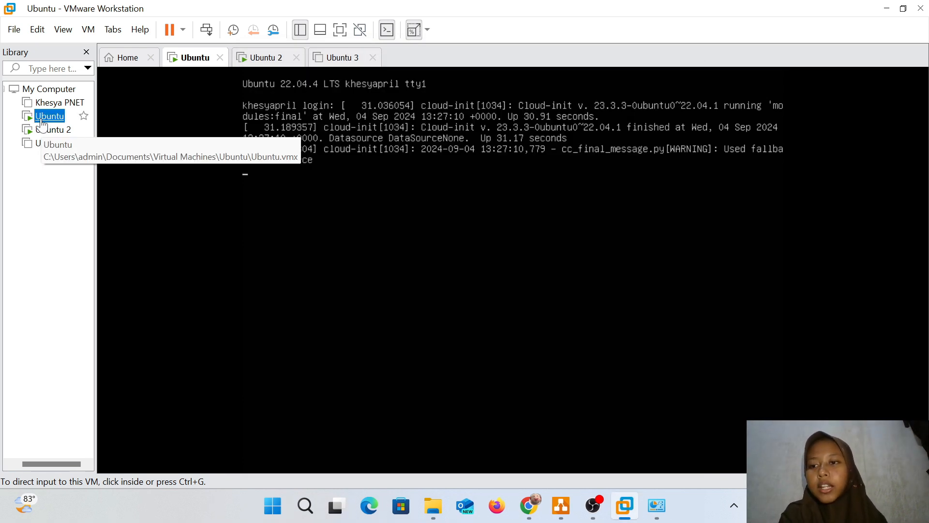
right_click(42, 121)
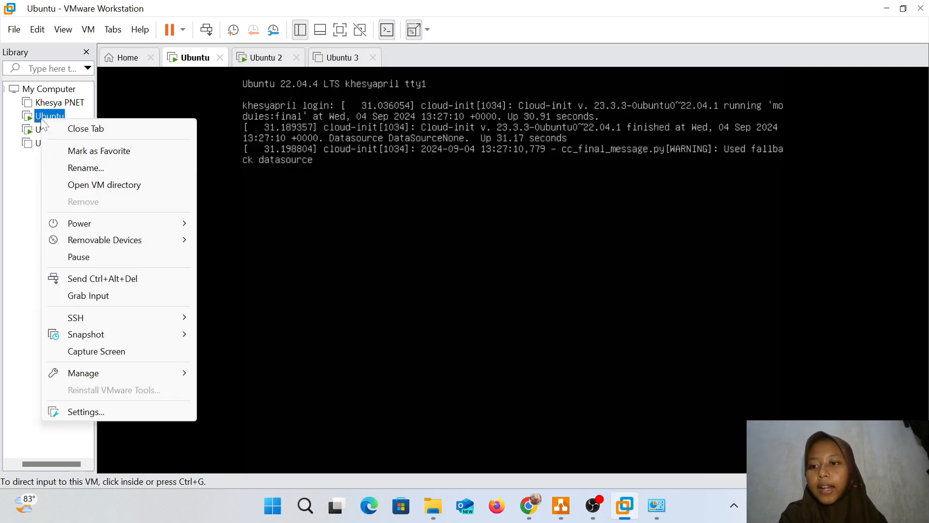
left_click(172, 414)
left_click(312, 116)
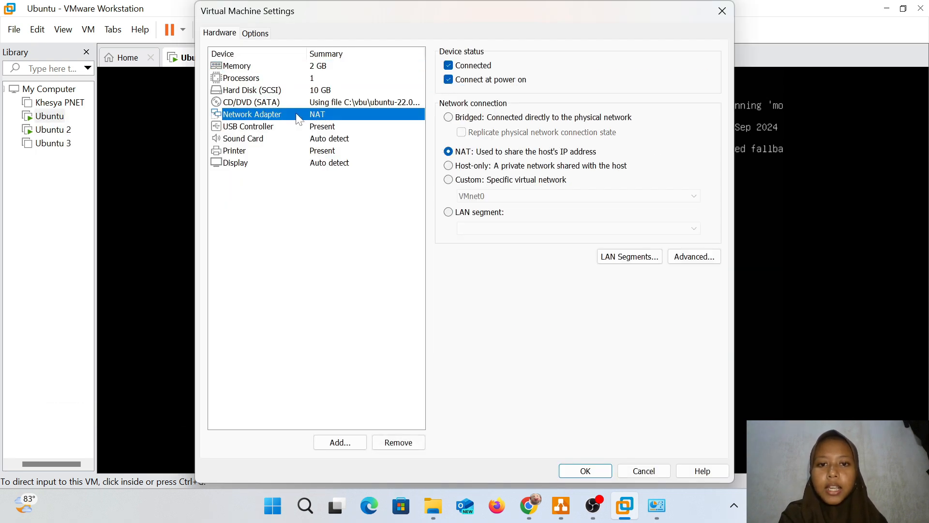
left_click(458, 121)
left_click(585, 471)
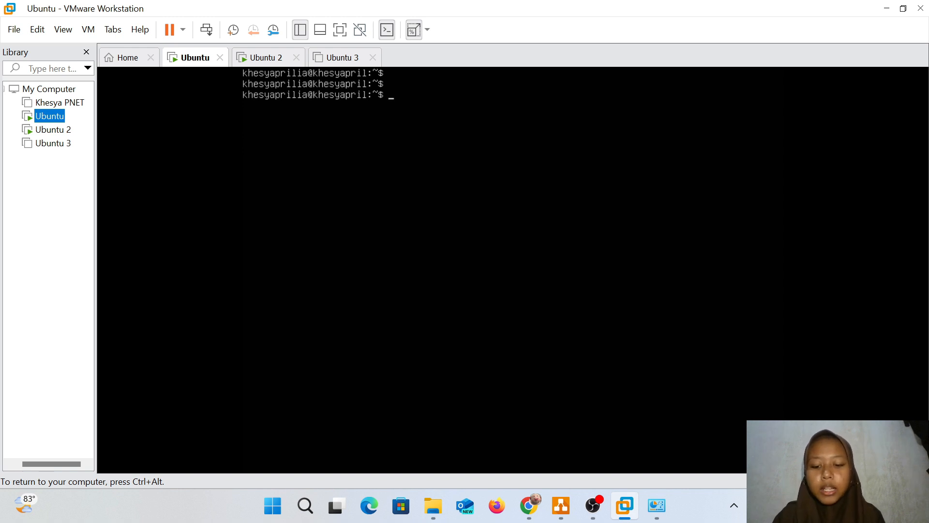
- Release the ens33 lease with sudo dhclient -r ens33, authorizing with the account password, renew it with sudo dhclient ens33, and check it with ip a
type("sudo dhclient -r ens33")
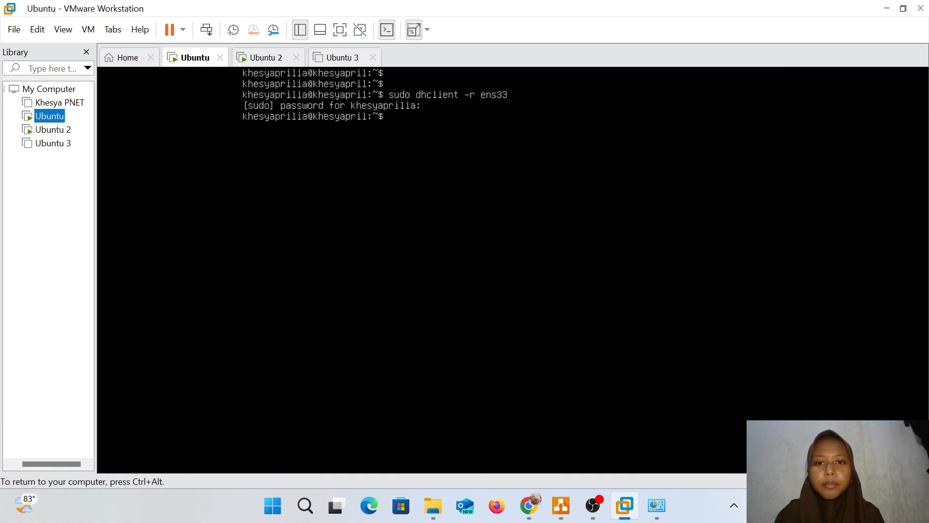
type("sudo dhclient ens33")
key("Return")
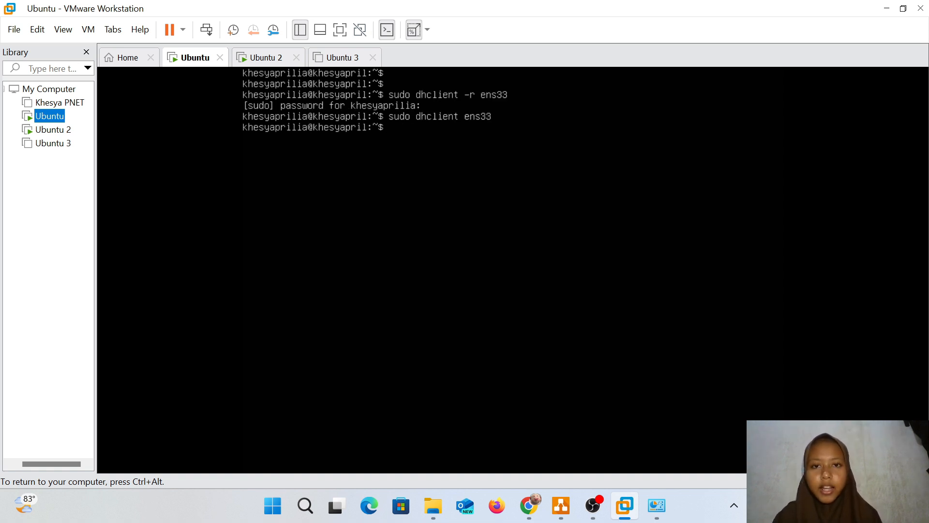
type("ip a")
key("Return")
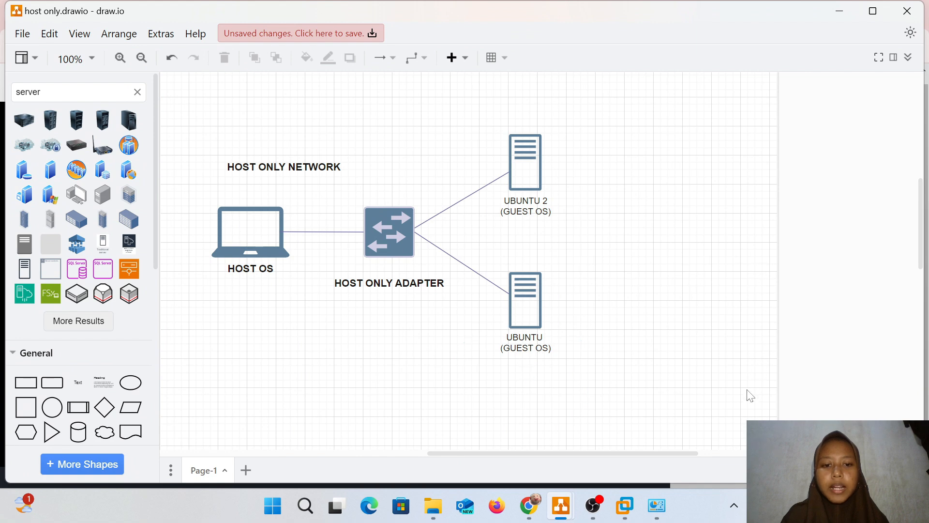
- Switch to the Windows Network Connections window and examine the IPv4 details of the VMware Network Adapter VMnet1
left_click(657, 506)
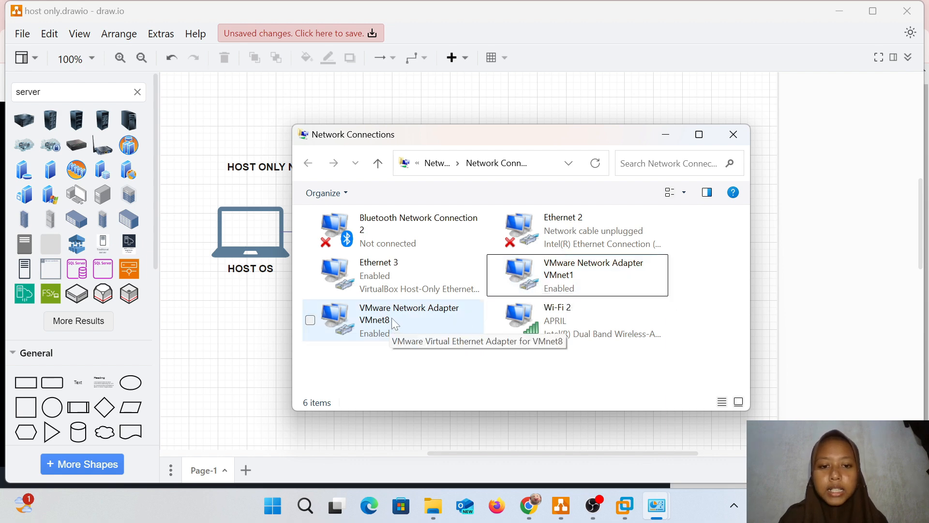
double_click(580, 276)
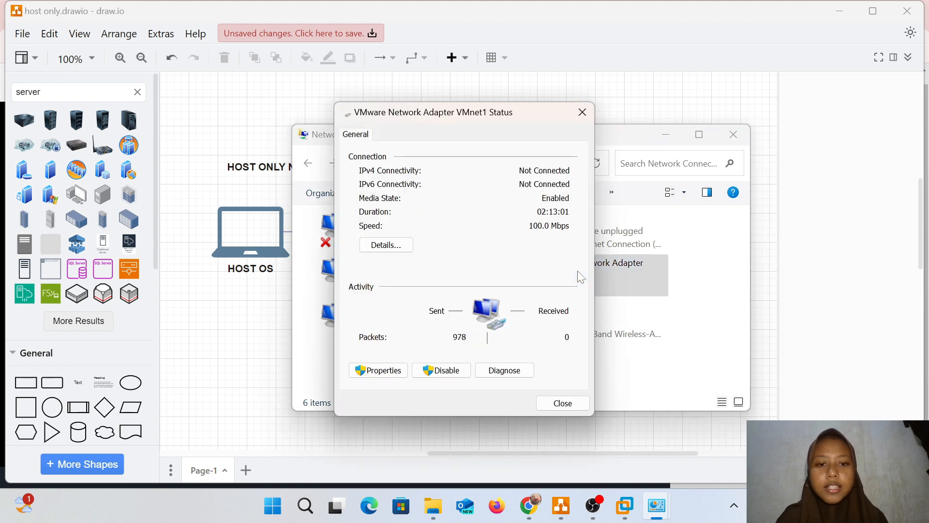
left_click(386, 245)
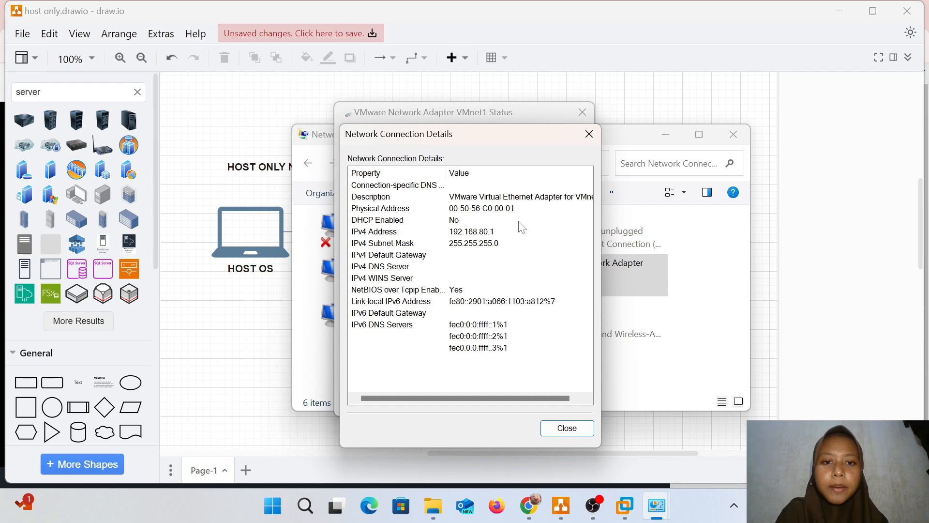
left_click(450, 242)
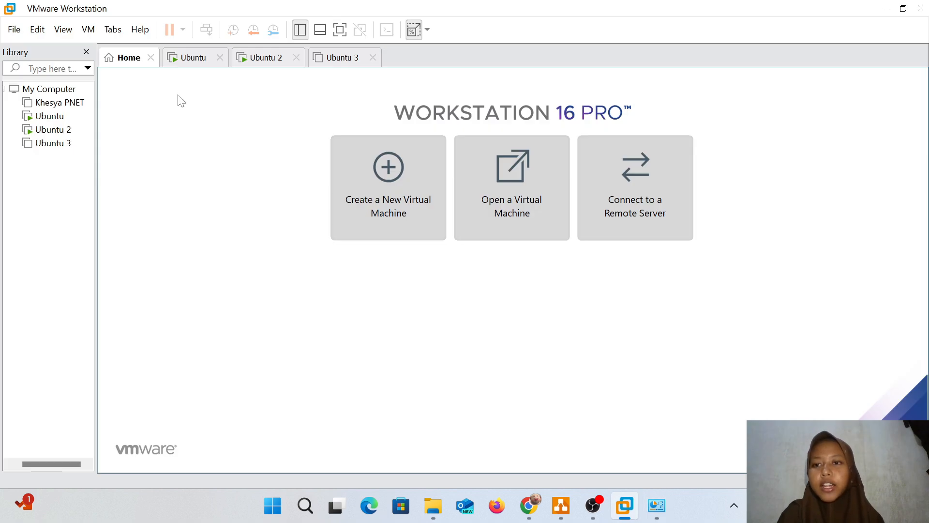
- Set the network adapter of the first Ubuntu virtual machine to Host-only, save its settings, and release the guest console
left_click(189, 57)
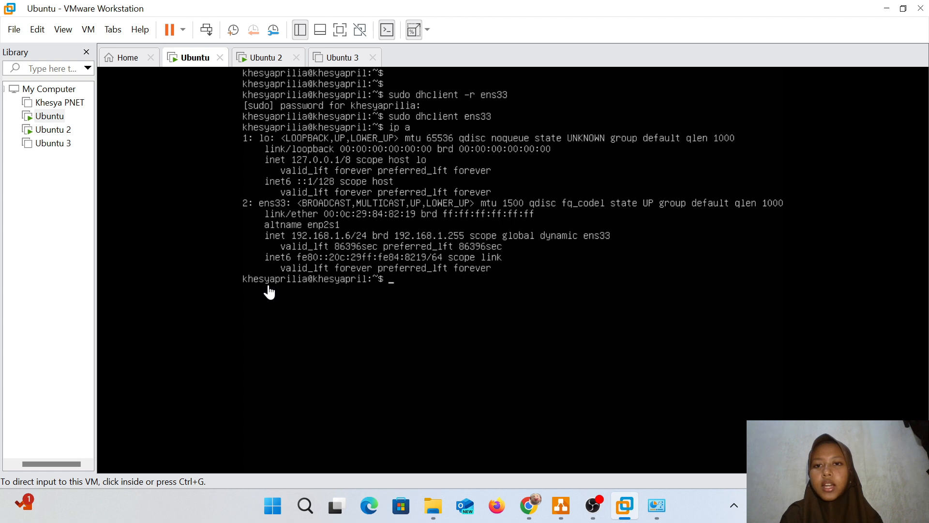
right_click(58, 117)
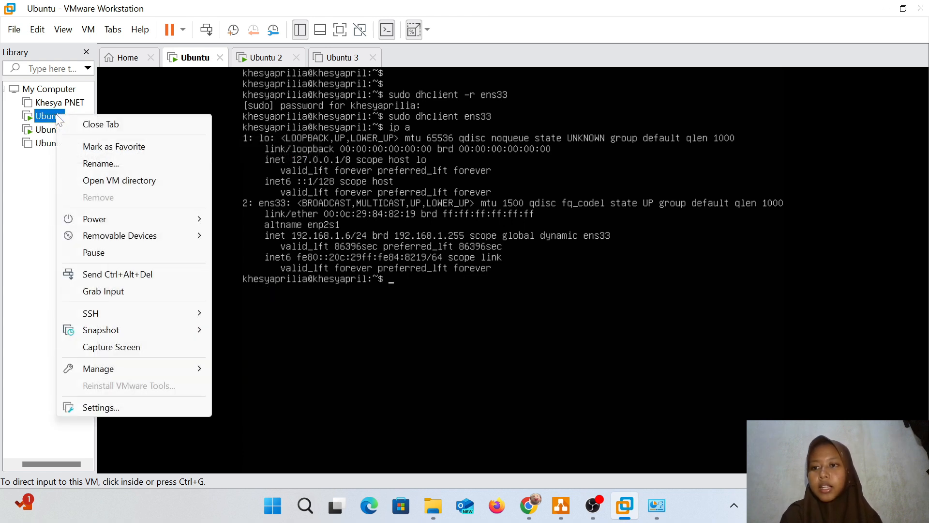
left_click(100, 407)
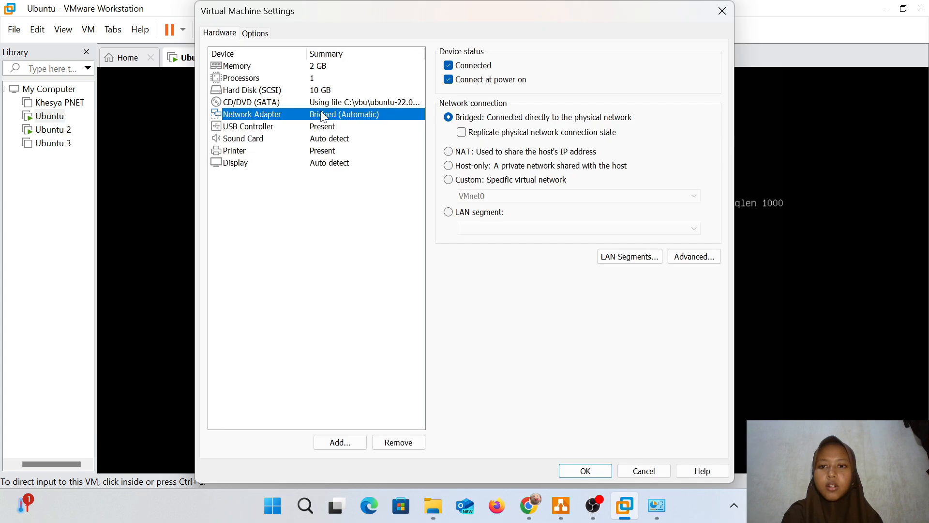
left_click(448, 165)
left_click(585, 470)
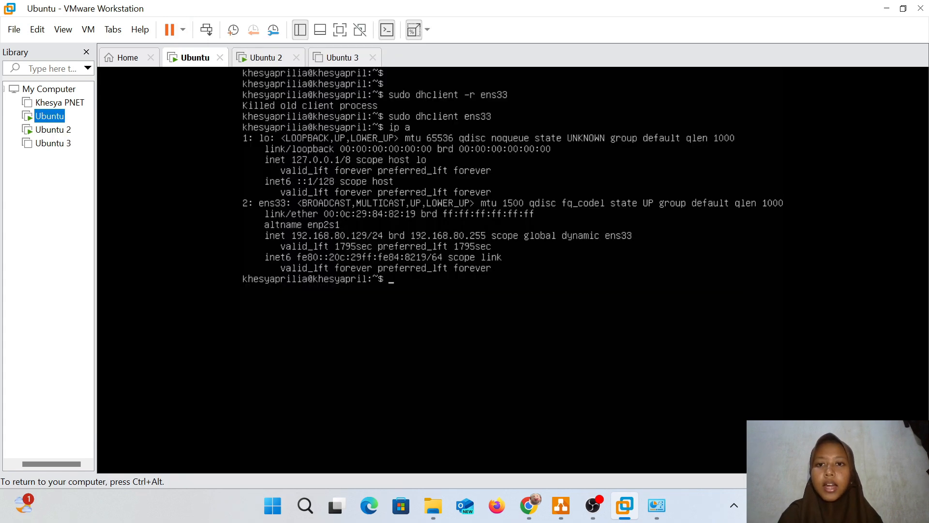
key("ctrl+alt")
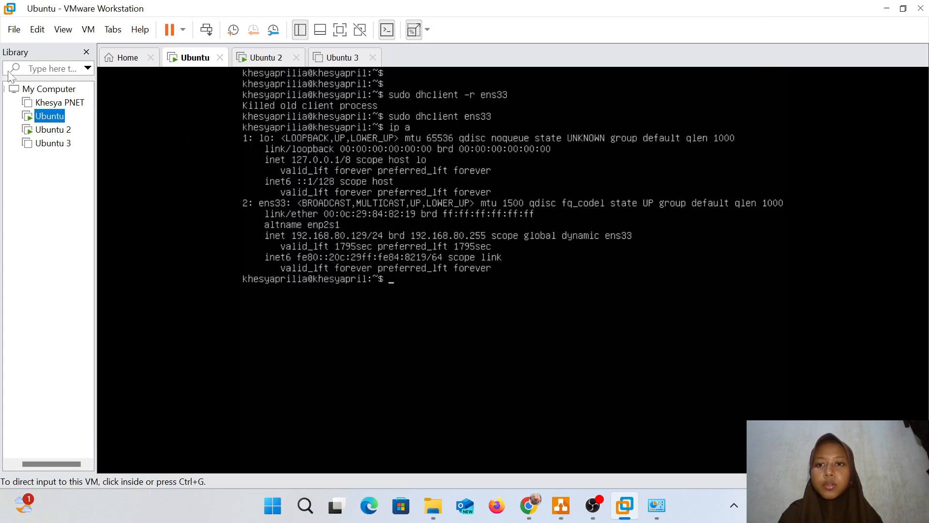
- In the Ubuntu 2 virtual machine, release and renew the ens33 lease with sudo dhclient -r ens33 and sudo dhclient ens33, and check it with ip a
left_click(246, 65)
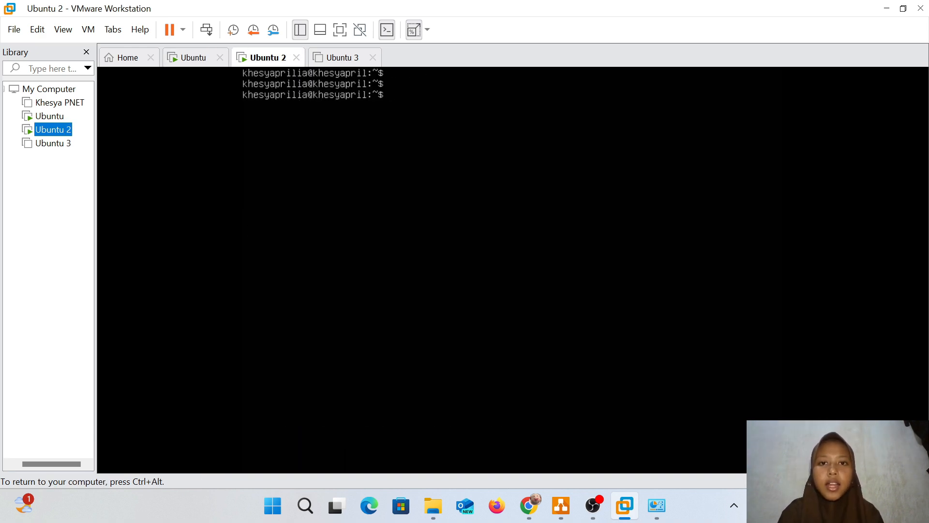
type("sudo dhclient -r ens33")
key("Return")
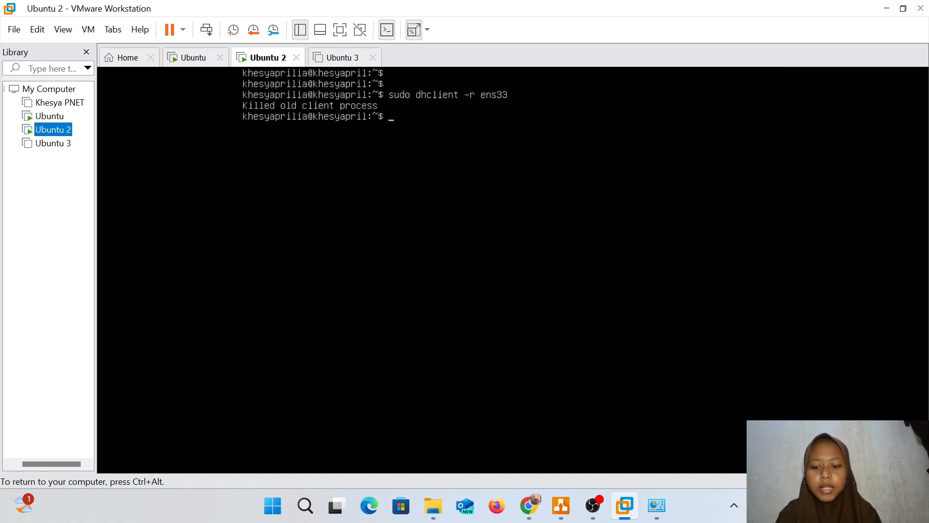
type("sudo dhclient ens33")
key("Return")
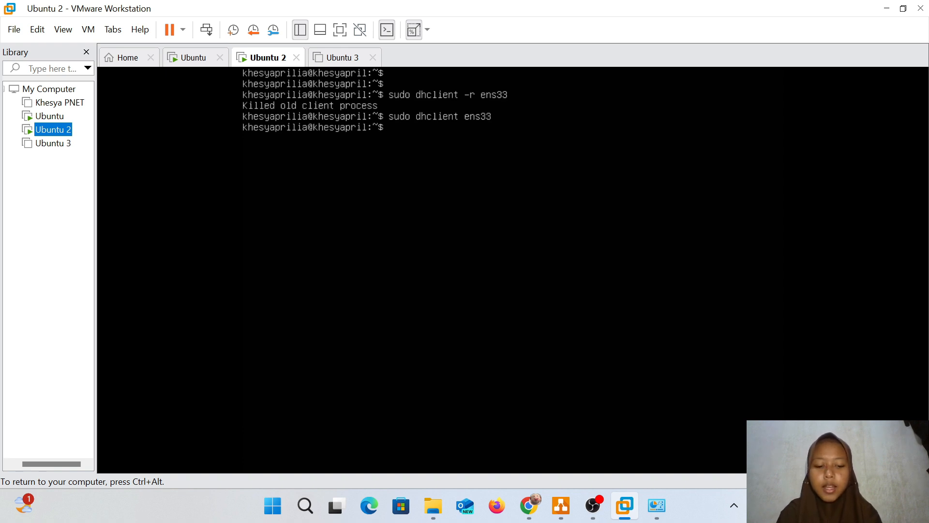
type("ip a")
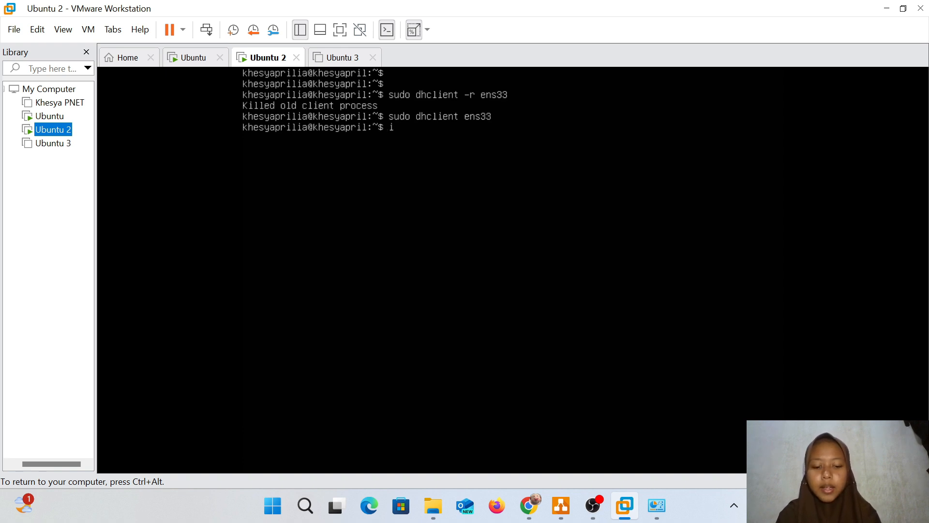
key("Return")
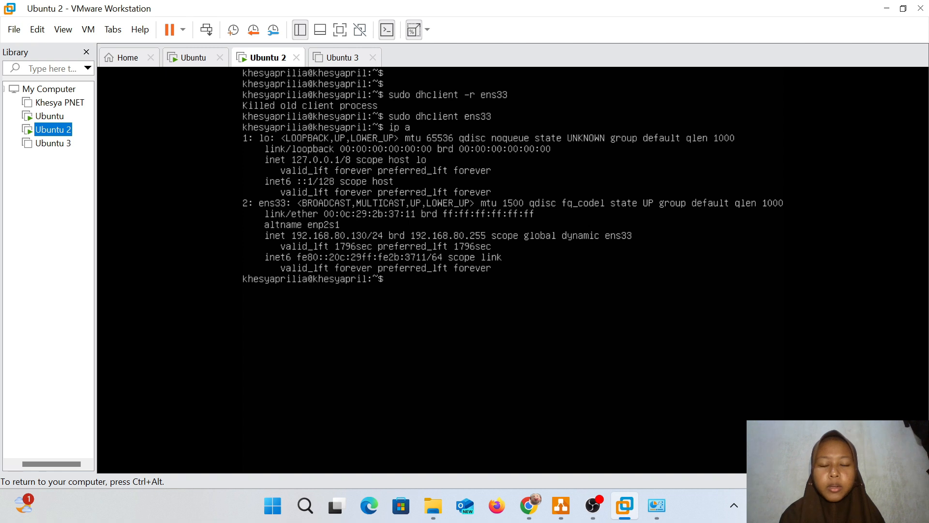
key("ctrl+alt")
left_click(861, 218)
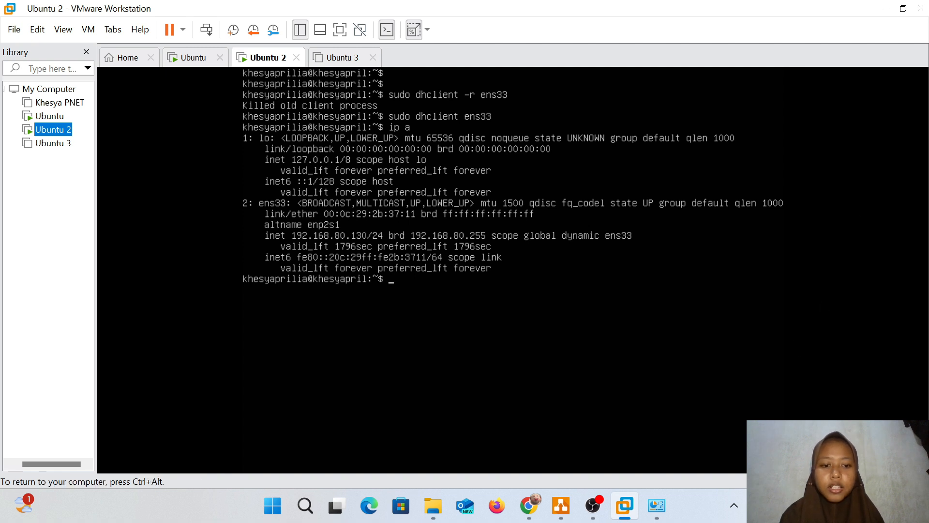
- Switch to the Windows Defender Firewall window, turn the firewall off for both private and public networks, and dismiss the security notification
key("ctrl+alt")
left_click(657, 506)
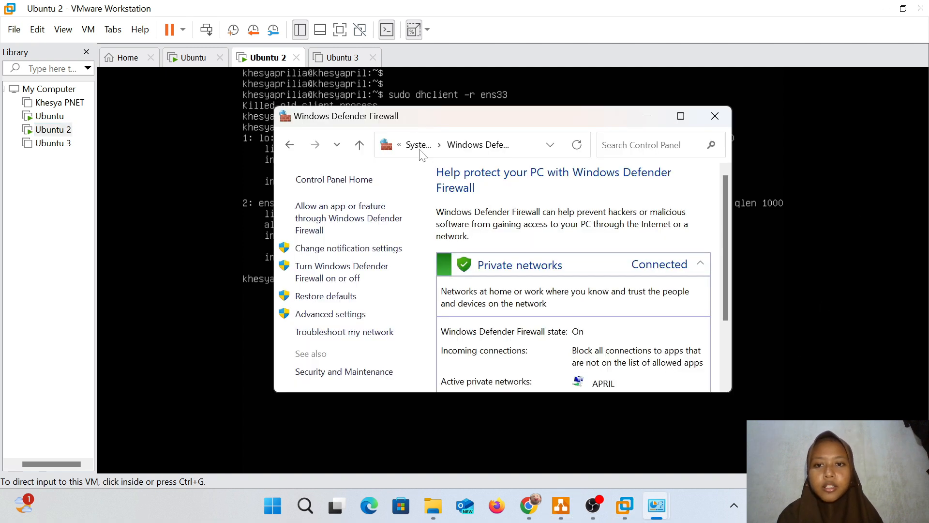
left_click(340, 279)
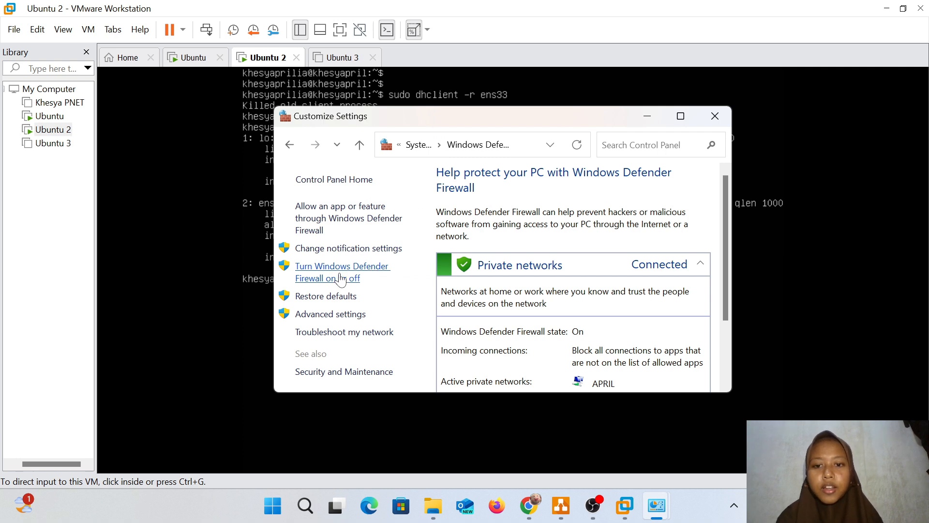
left_click(331, 291)
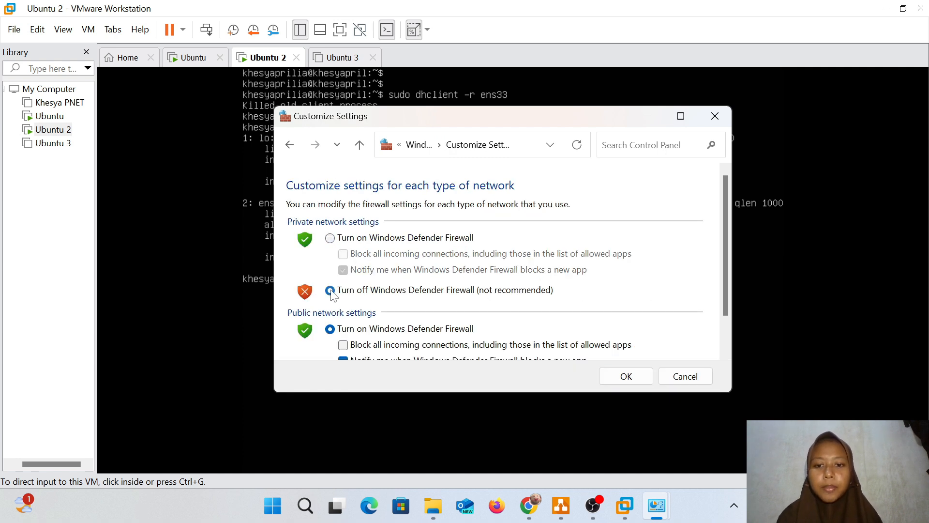
scroll(332, 294, "down", 2)
left_click(330, 333)
left_click(626, 376)
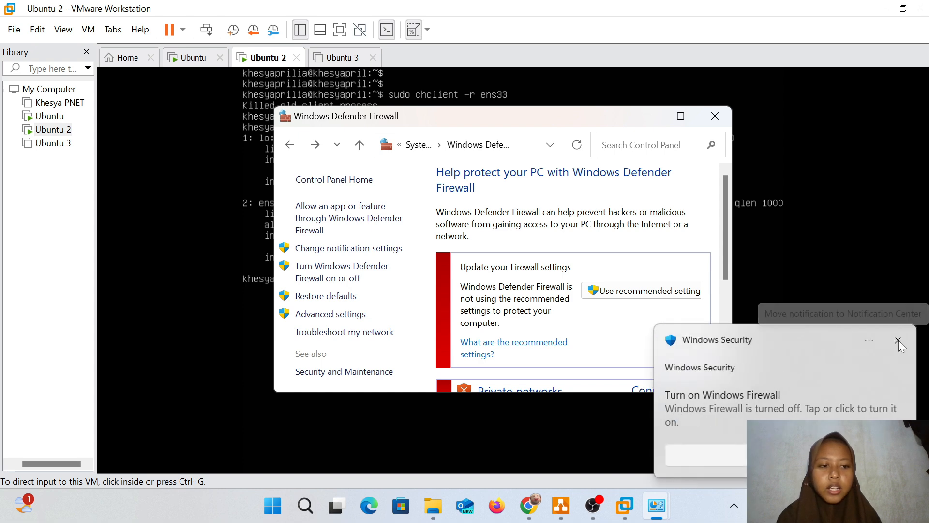
left_click(898, 341)
left_click(898, 343)
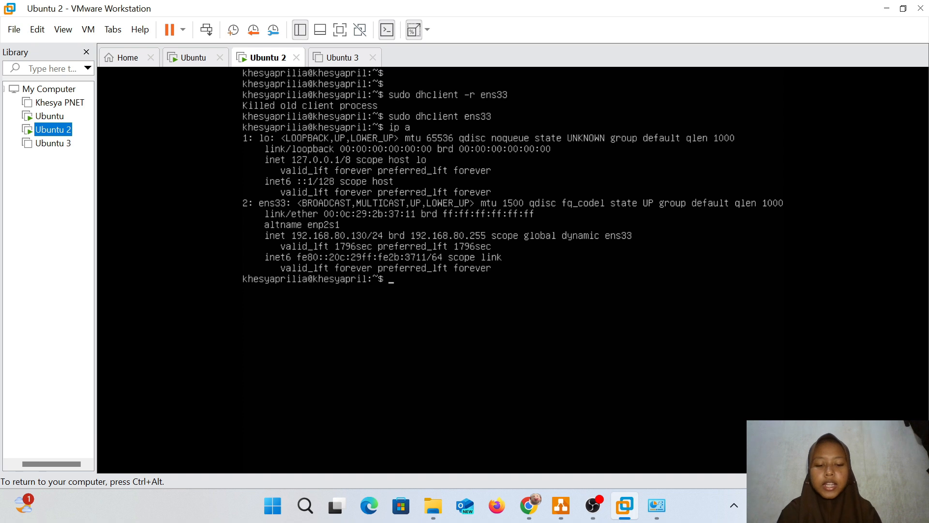
- Ping the host at 192.168.80.1 from the Ubuntu 2 console, stop the ping, and release the console
type("ping 192.168.80.1")
key("Return")
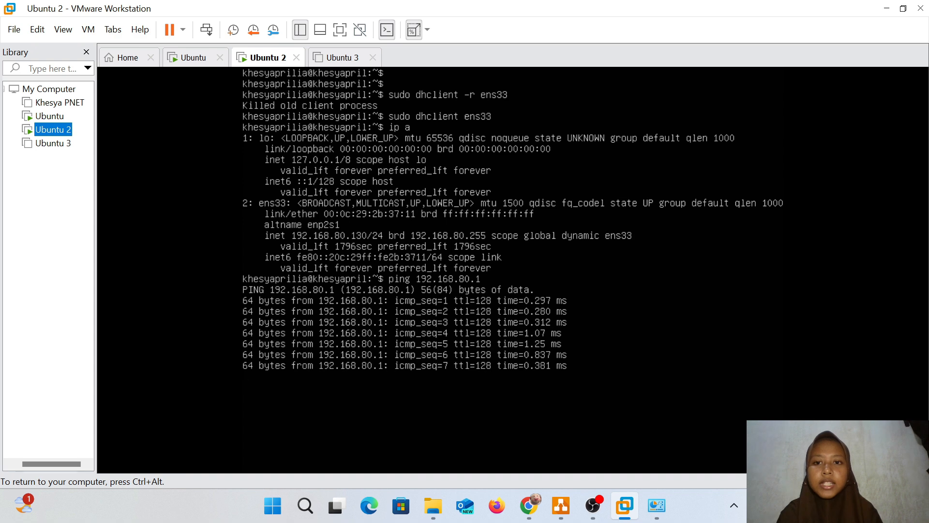
key("ctrl+c")
key("ctrl+alt")
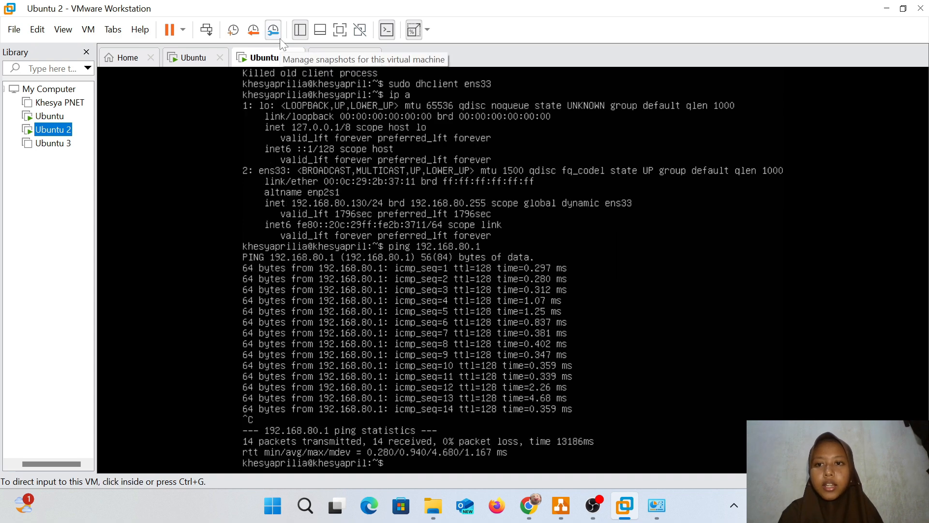
- Test connectivity to 192.168.80.1 from the first Ubuntu virtual machine with ping, and stop it after several replies
left_click(189, 59)
left_click(212, 74)
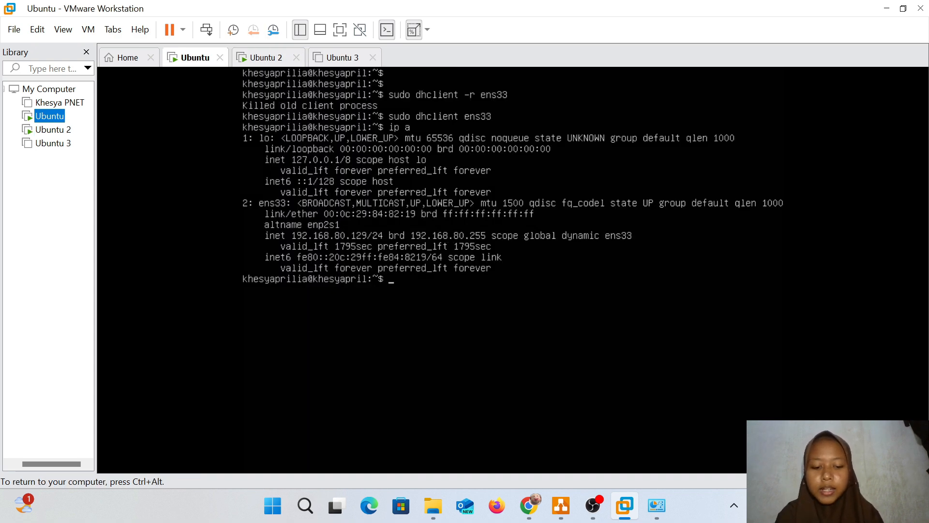
type("ping")
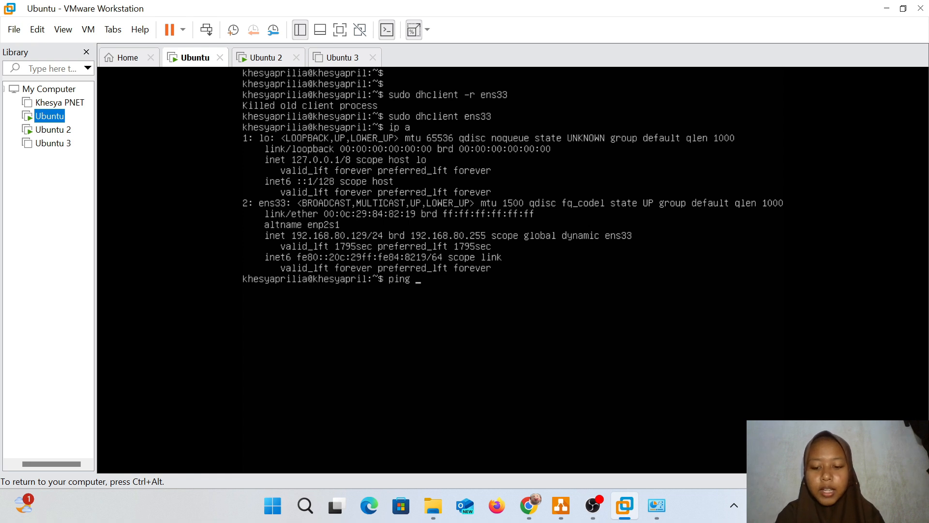
type("192.168.80.1")
key("Return")
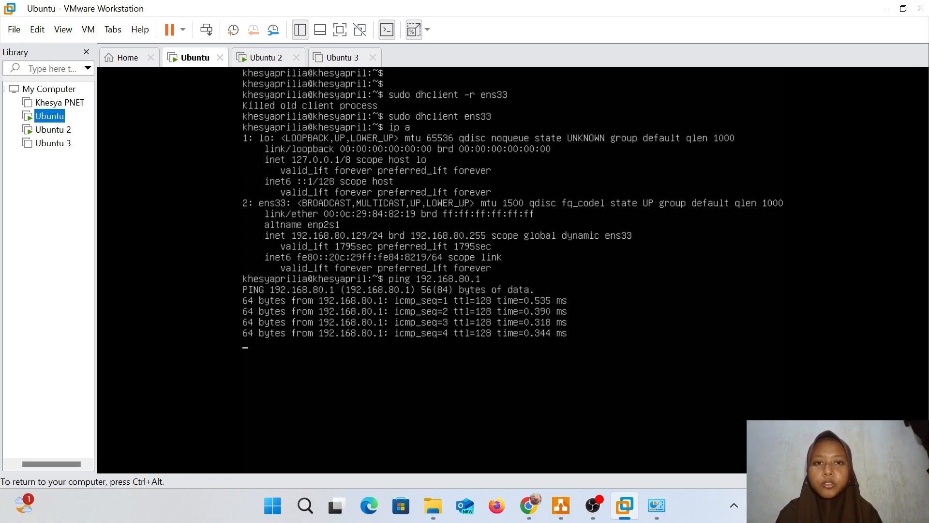
key("ctrl+c")
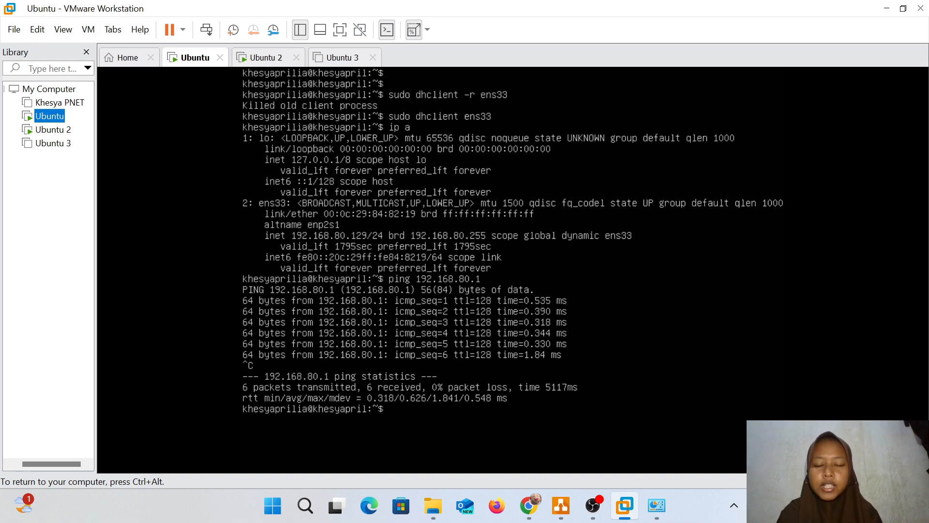
- Turn Windows Defender Firewall back on in the private network settings and return to the first Ubuntu virtual machine
key("alt+Tab")
left_click(332, 269)
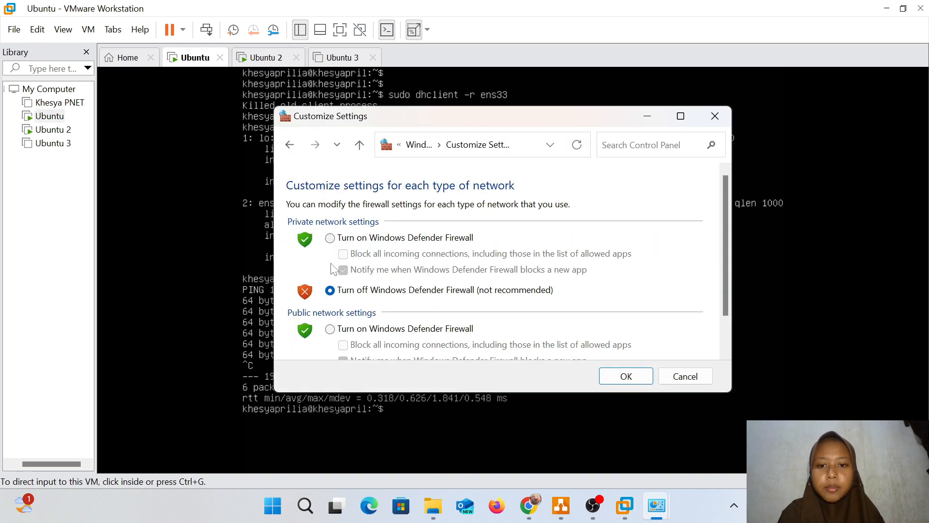
left_click(330, 238)
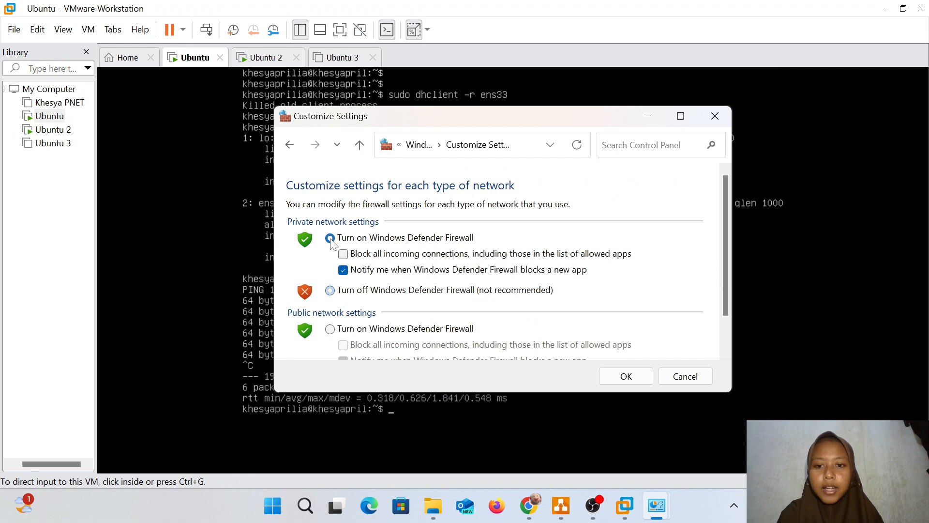
key("alt+Tab")
key("ctrl+alt")
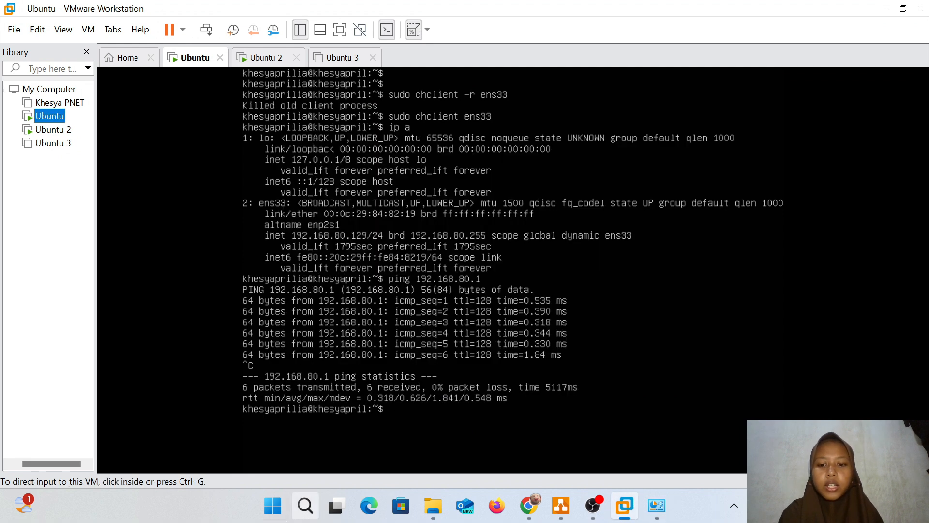
- Open the Windows Command Prompt and ping both Ubuntu guests at 192.168.80.129 and 192.168.80.130
left_click(317, 504)
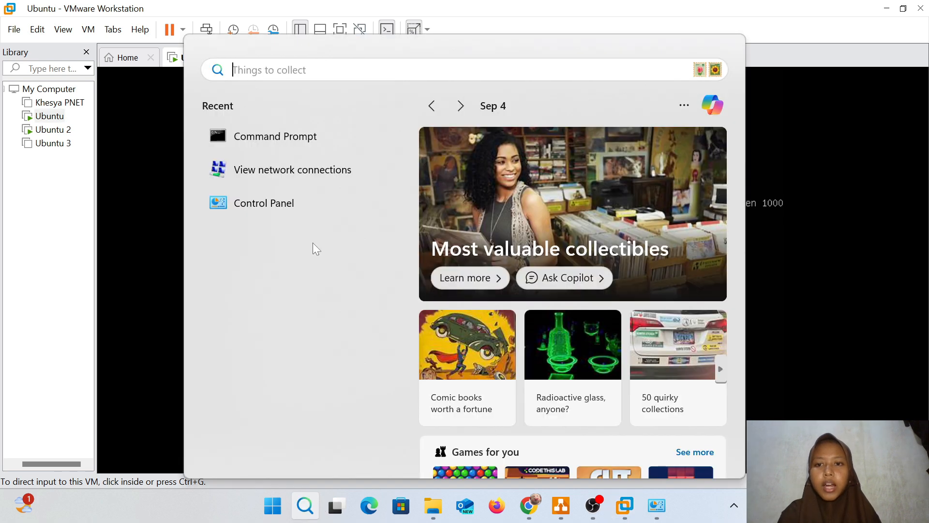
left_click(304, 142)
type("ping 192.168.80.129")
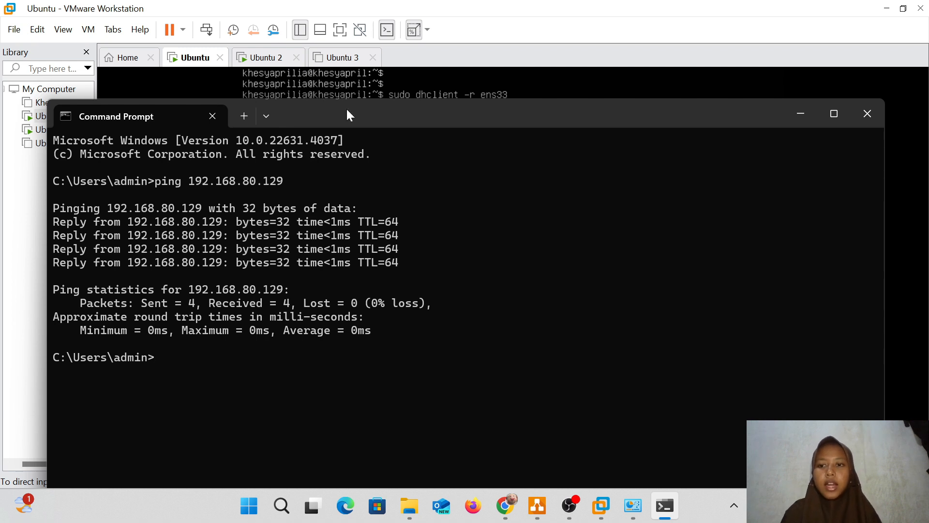
type("ping 192.168.80.130")
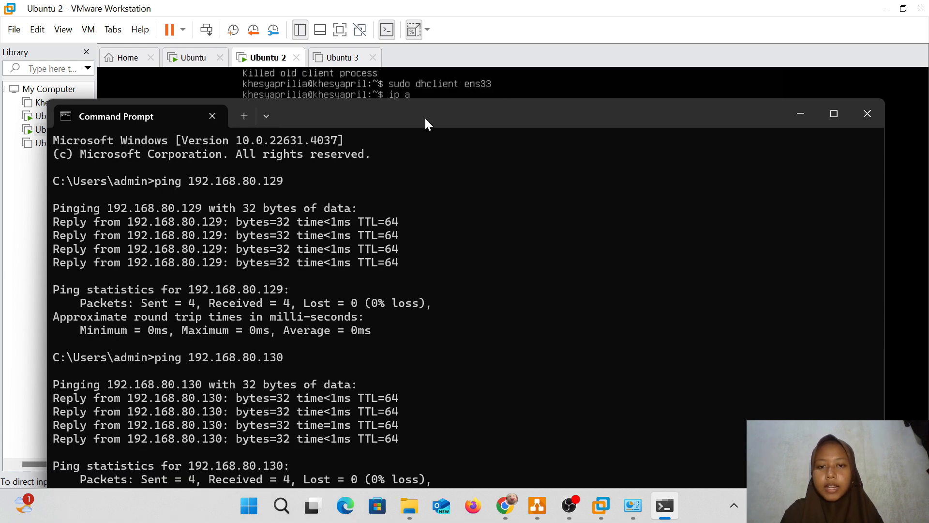
mouse_move(424, 117)
left_mouse_down()
mouse_move(420, 86)
mouse_move(439, 67)
mouse_move(413, 103)
left_mouse_up()
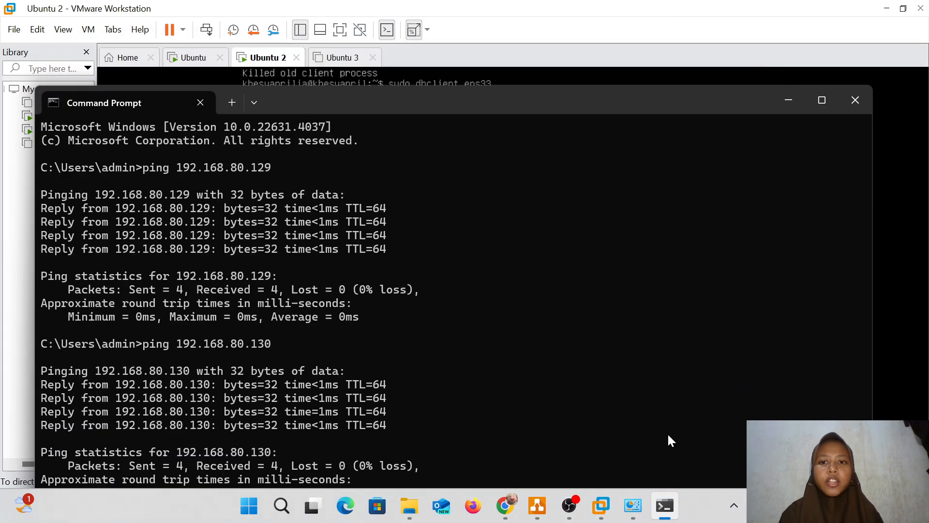